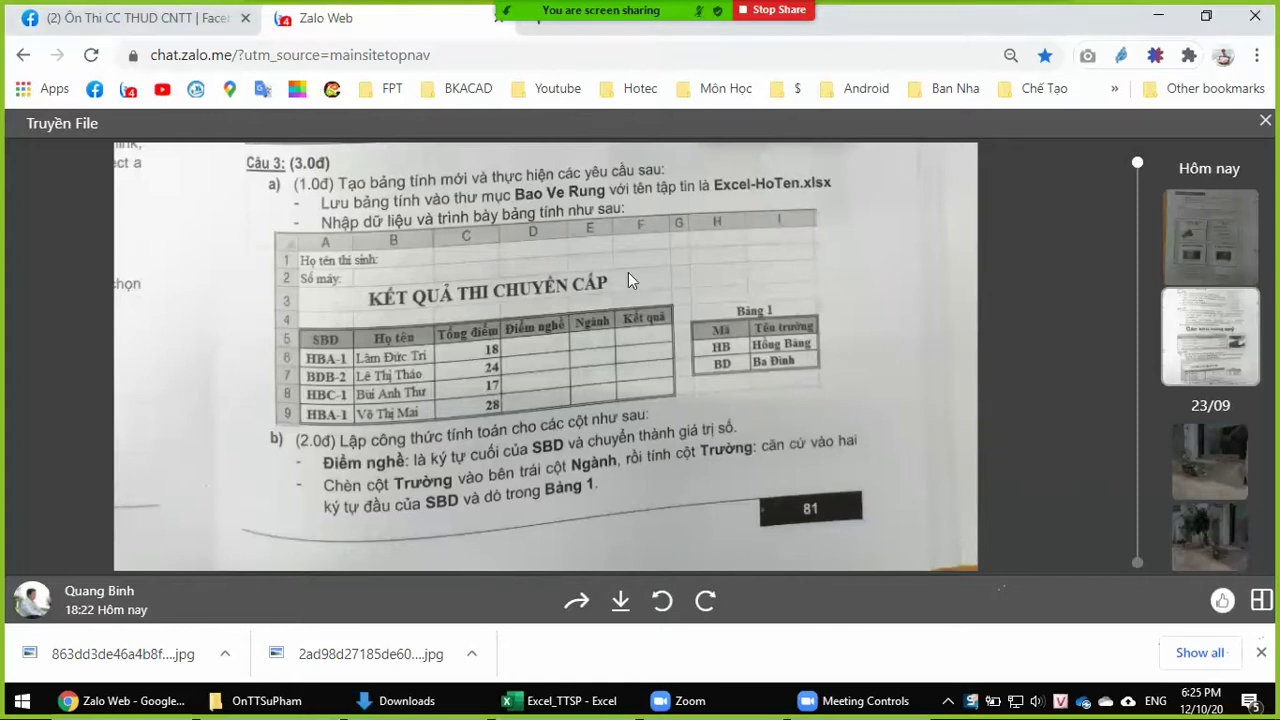
- Scroll and pan the exercise photo up to the 'Bài tập thực hành 02' heading and Câu 1 folder tree
{"action": "scroll", "coordinate": [616, 303], "scroll_direction": "up", "scroll_amount": 3}
{"action": "scroll", "coordinate": [612, 260], "scroll_direction": "up", "scroll_amount": 2}
{"action": "scroll", "coordinate": [615, 300], "scroll_direction": "up", "scroll_amount": 3}
{"action": "scroll", "coordinate": [620, 340], "scroll_direction": "up", "scroll_amount": 3}
{"action": "scroll", "coordinate": [624, 383], "scroll_direction": "up", "scroll_amount": 2}
{"action": "left_click_drag", "start_coordinate": [624, 383], "coordinate": [670, 306]}
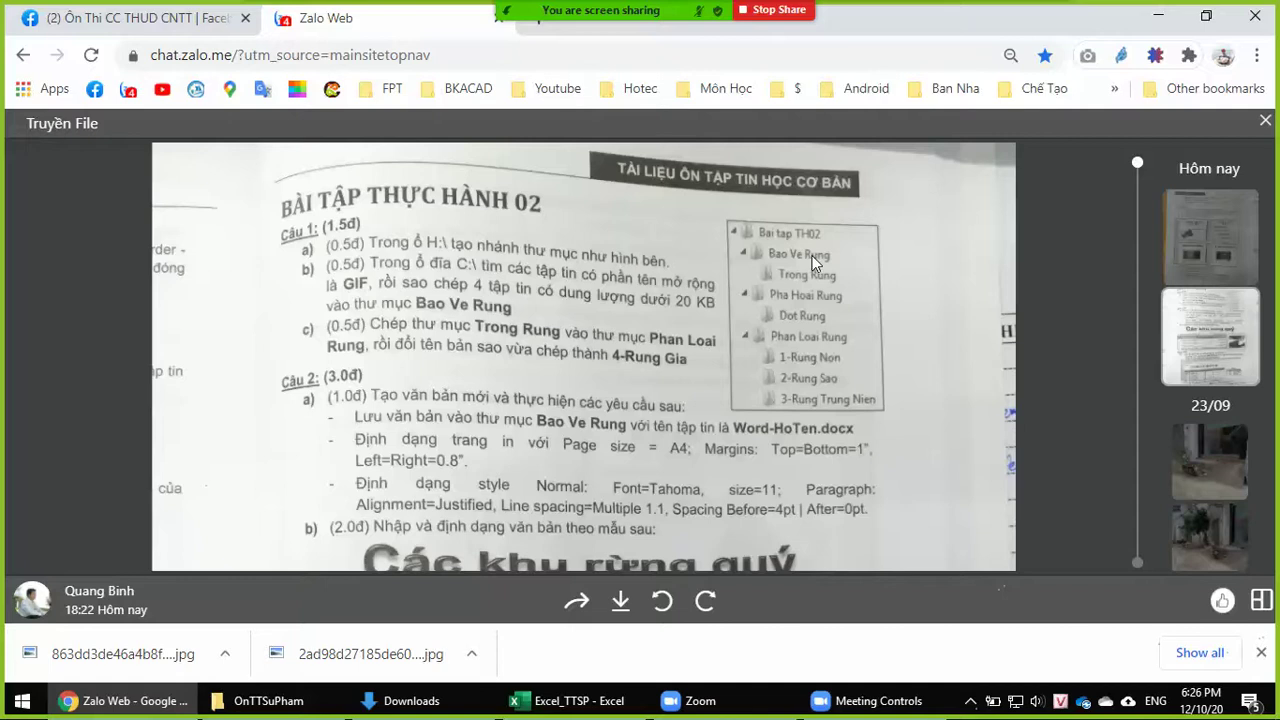
{"action": "left_click", "coordinate": [285, 702]}
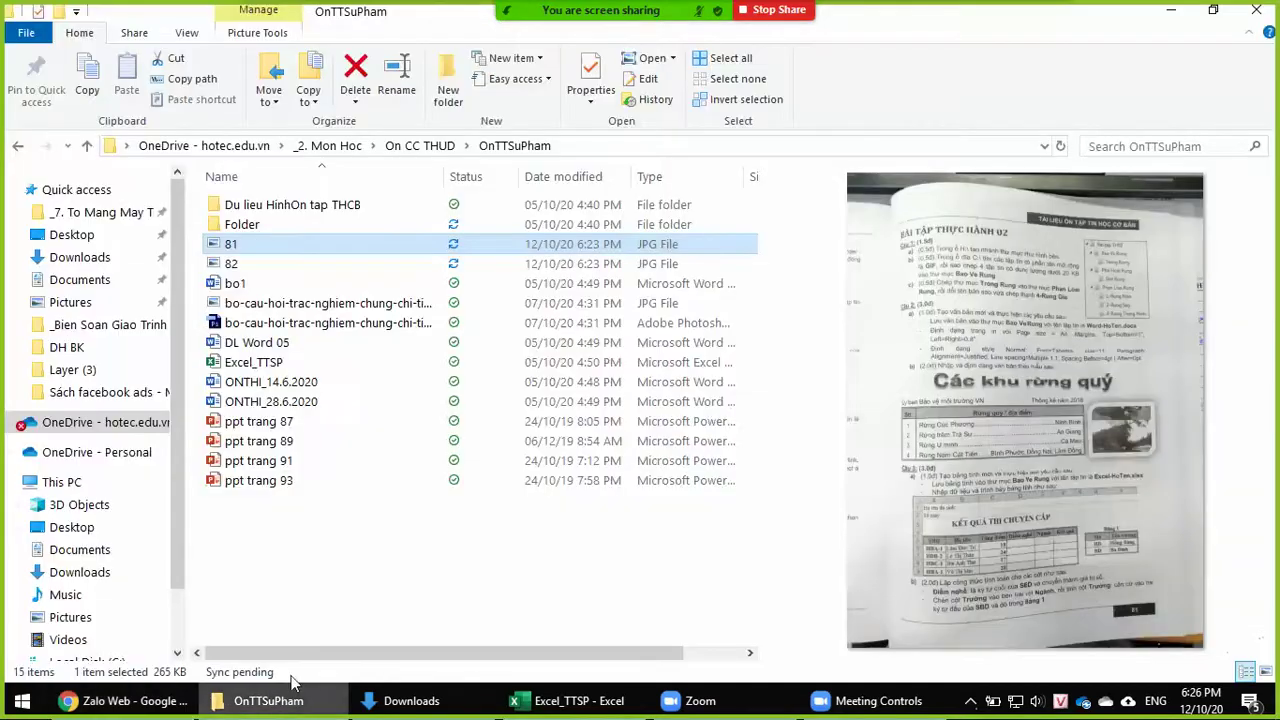
- Create a folder named 'Bai tap TH02' on drive Data (D:) and open it
{"action": "scroll", "coordinate": [88, 552], "scroll_direction": "down", "scroll_amount": 1}
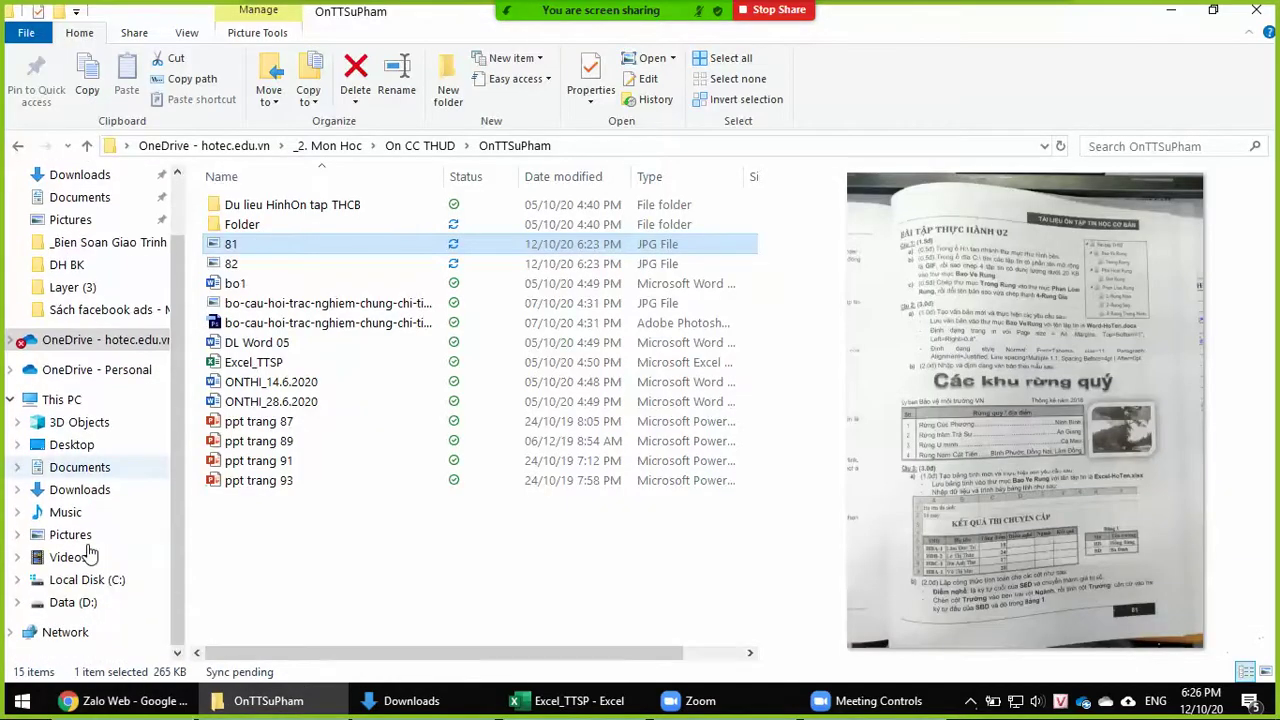
{"action": "left_click", "coordinate": [70, 602]}
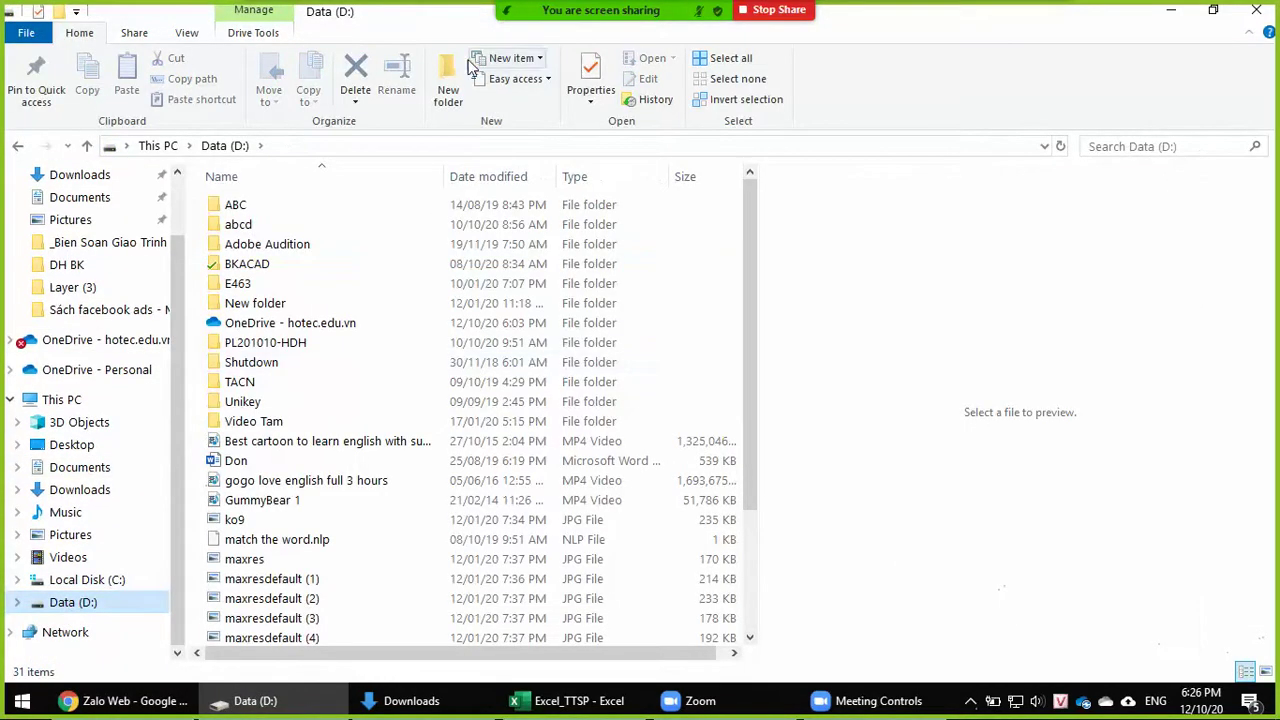
{"action": "left_click", "coordinate": [448, 85]}
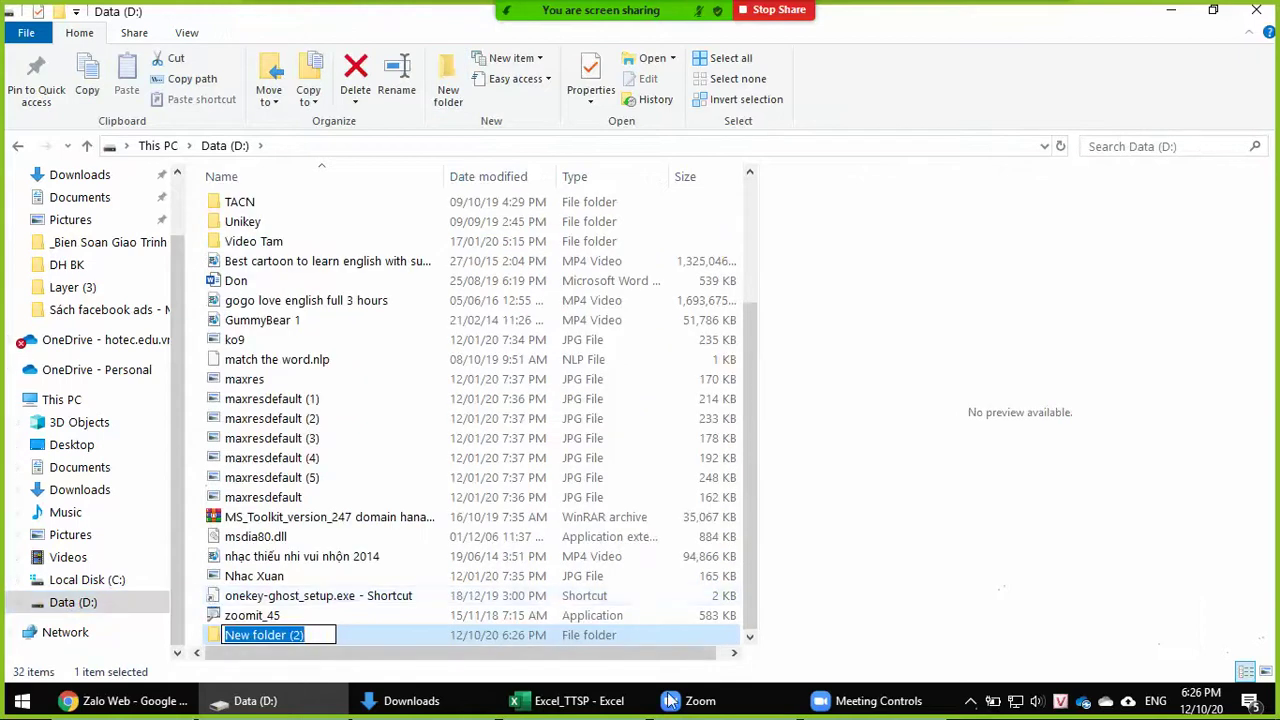
{"action": "left_click", "coordinate": [117, 701]}
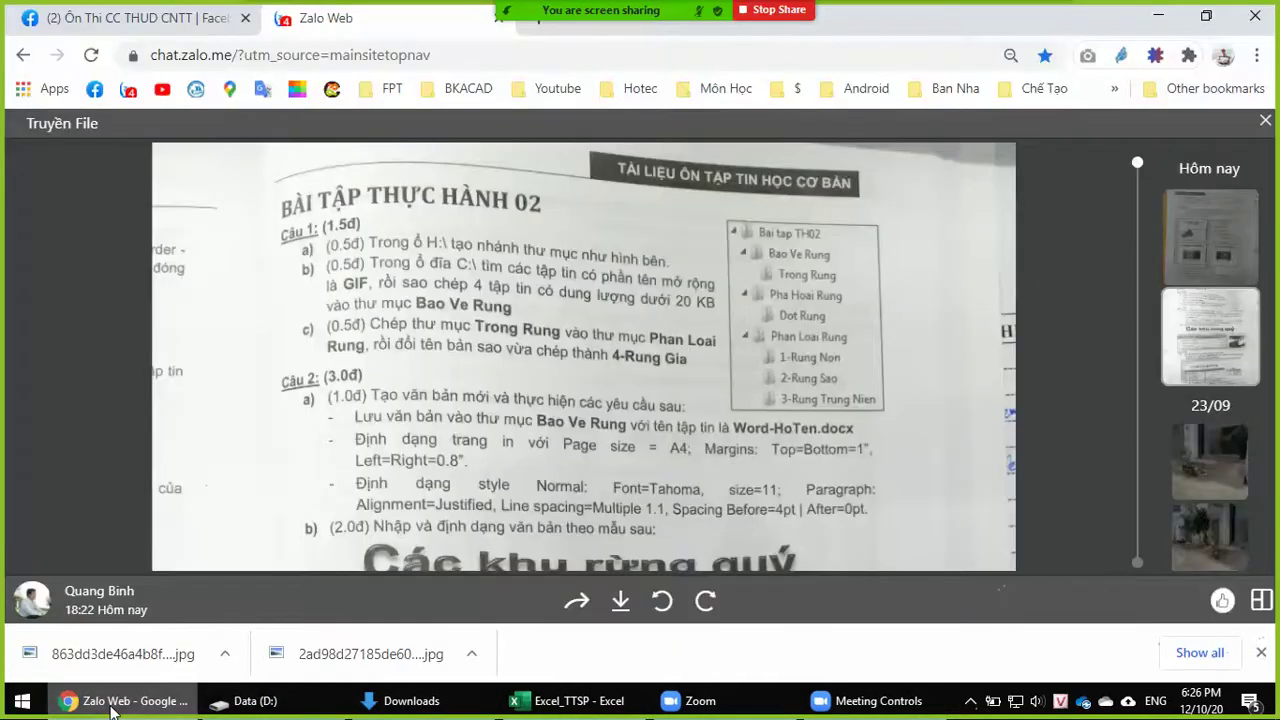
{"action": "left_click", "coordinate": [255, 701]}
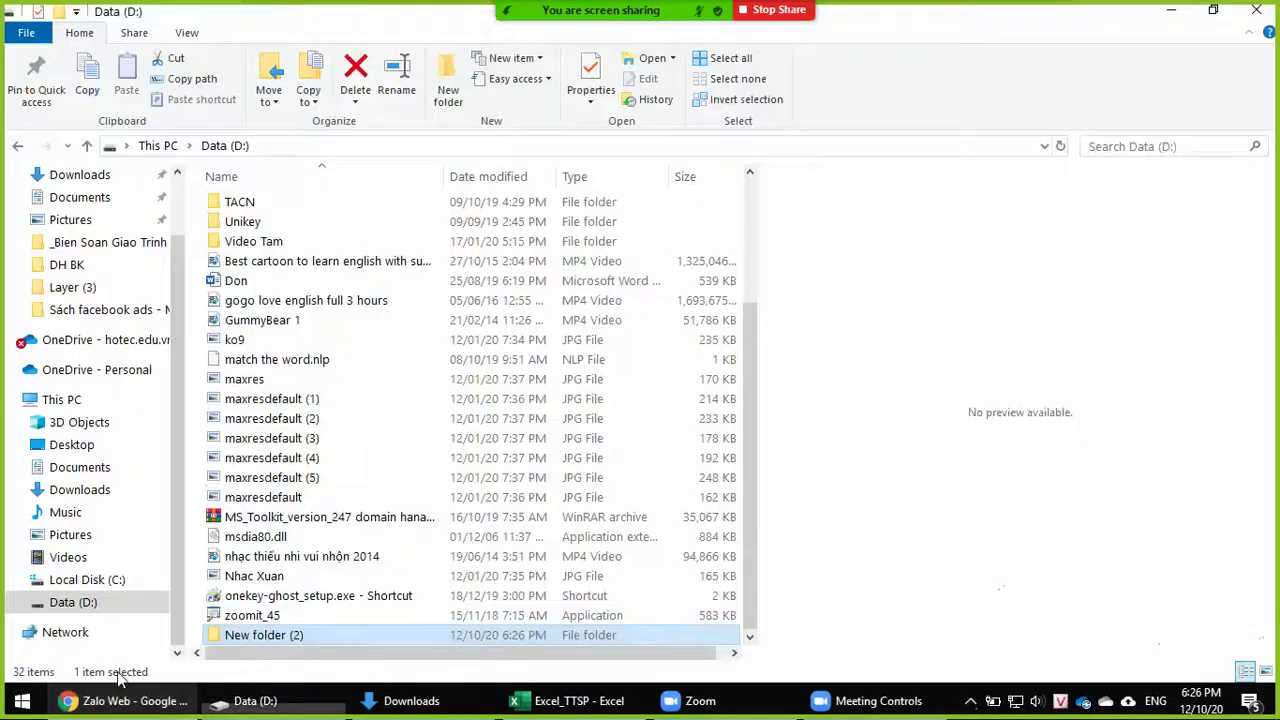
{"action": "left_click", "coordinate": [257, 636]}
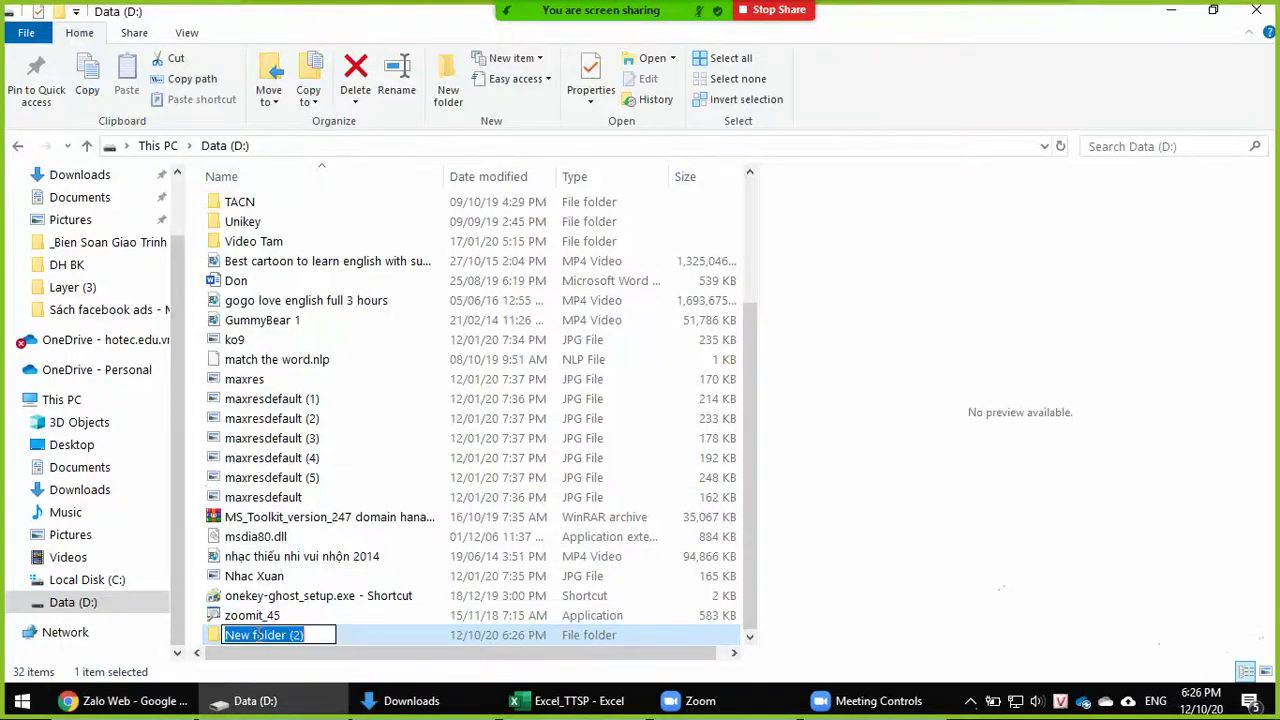
{"action": "type", "text": "Bai tap TH02"}
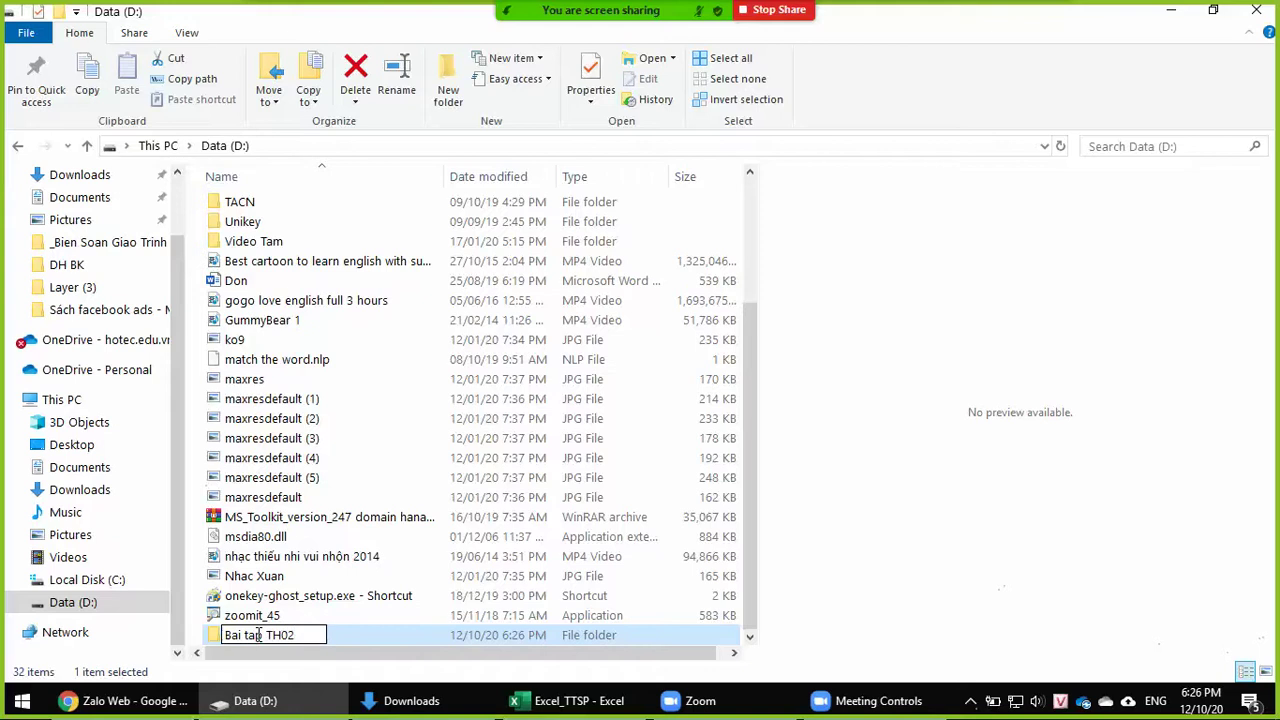
{"action": "key", "text": "Return"}
{"action": "double_click", "coordinate": [257, 634]}
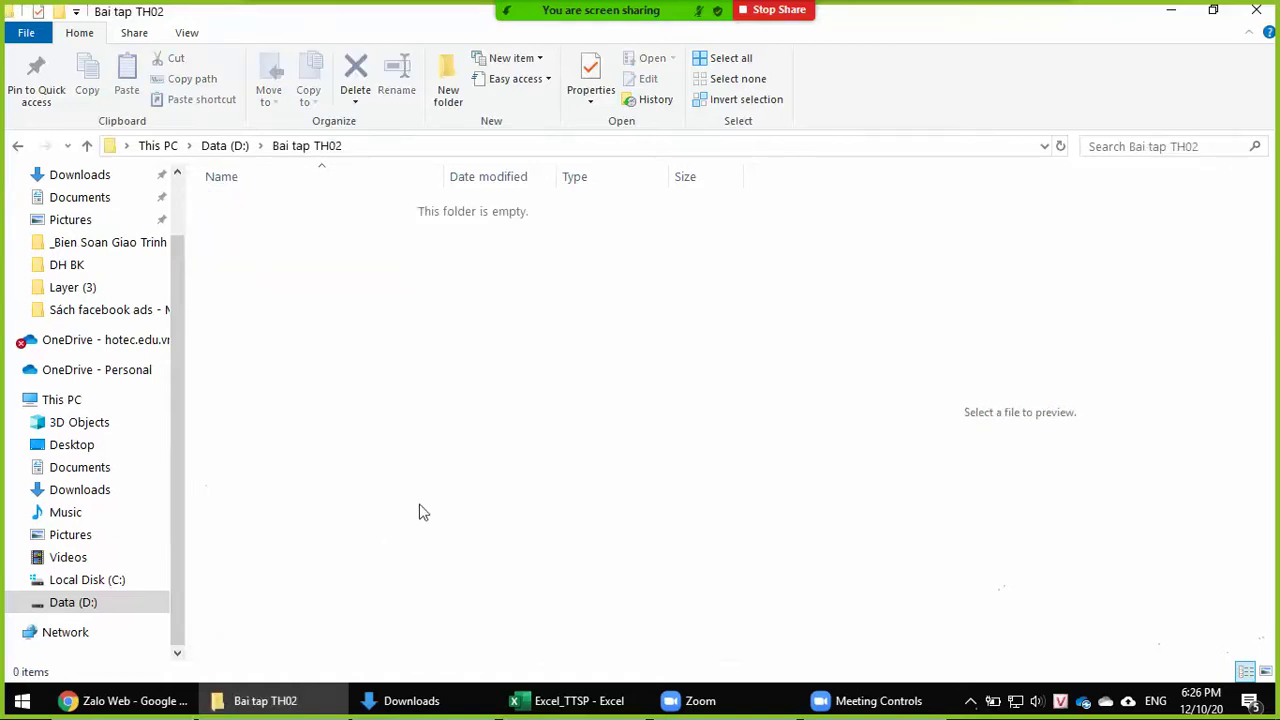
- Create a 'bao Ve Rung' subfolder inside Bai tap TH02, then return to Excel
{"action": "key", "text": "alt+Tab"}
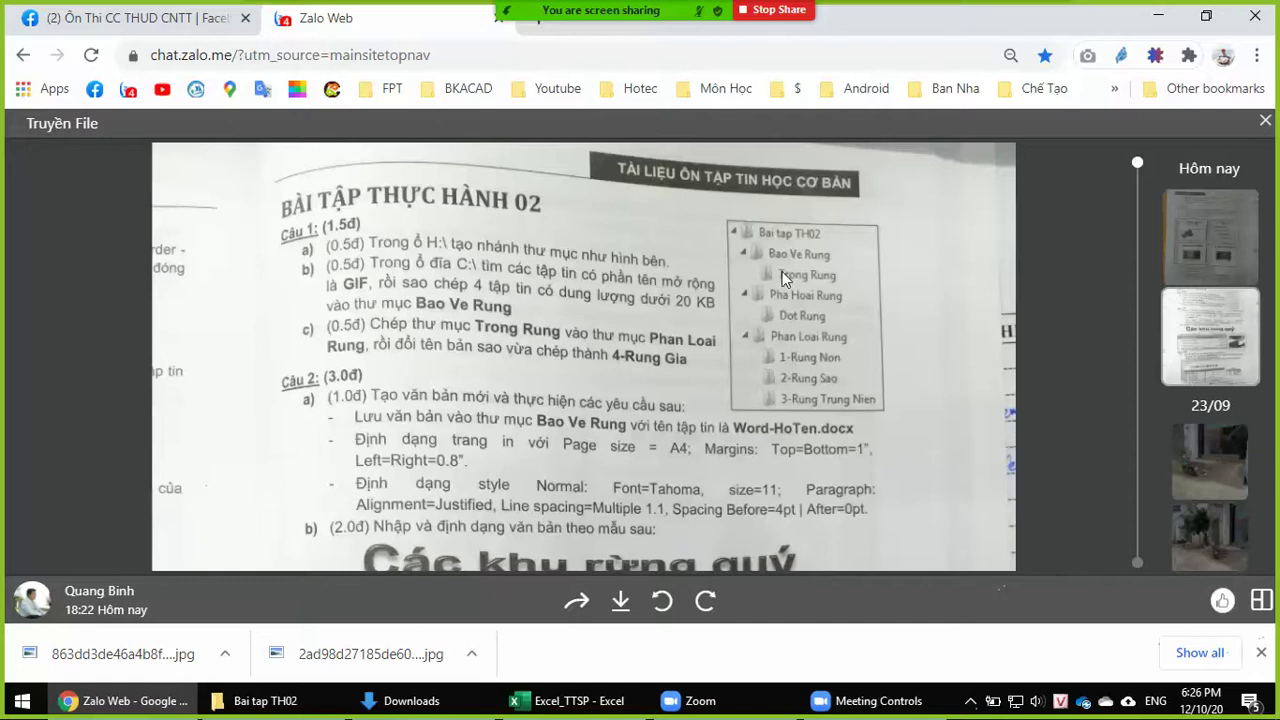
{"action": "key", "text": "alt+Tab"}
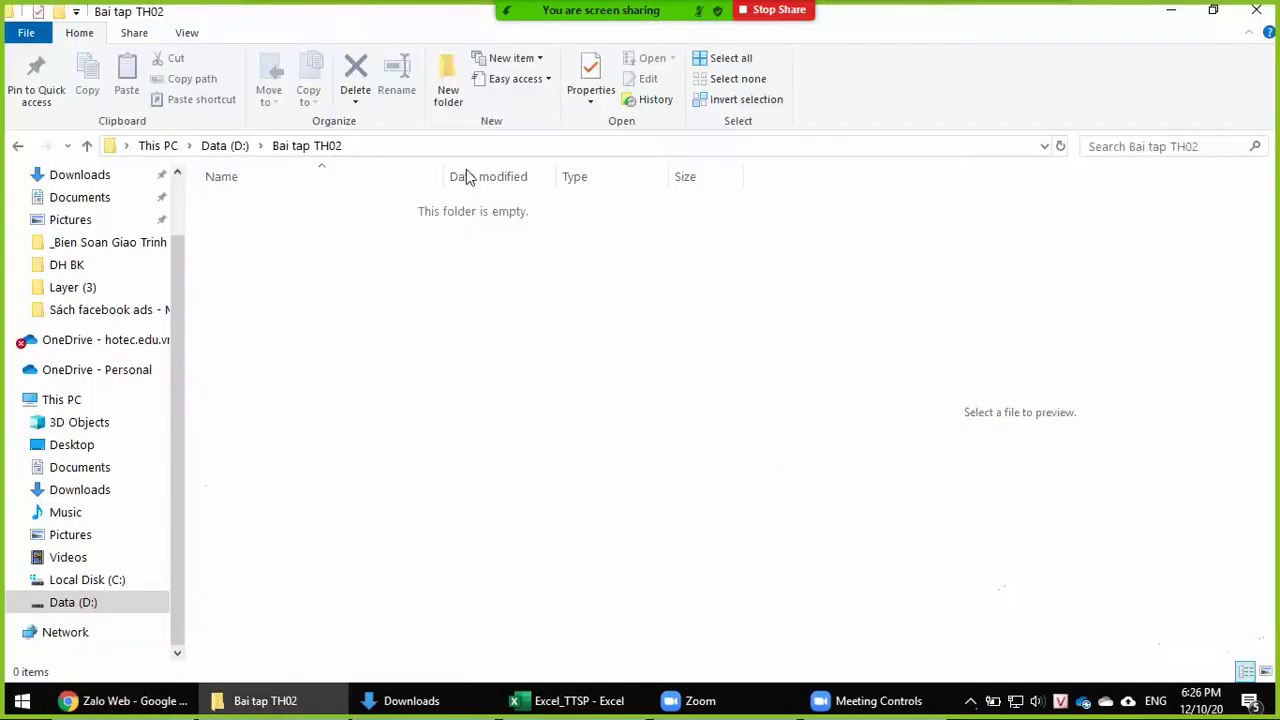
{"action": "left_click", "coordinate": [448, 88]}
{"action": "type", "text": "bao Ve Rung"}
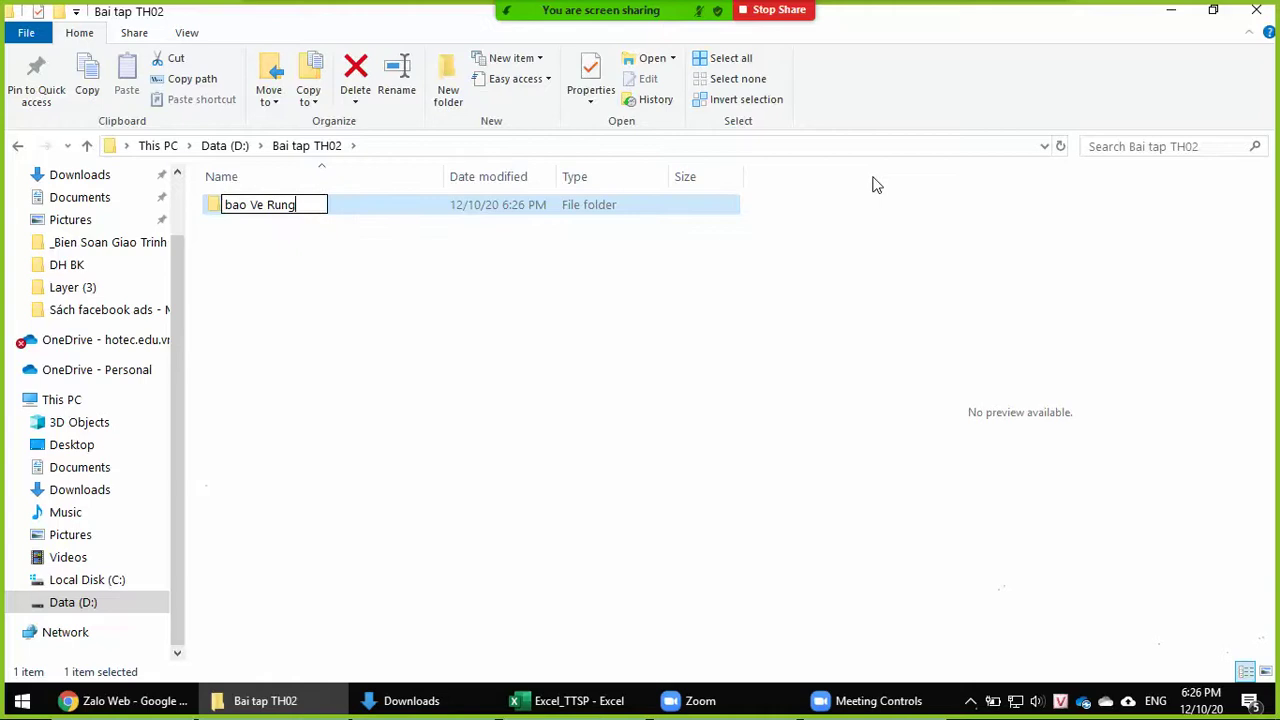
{"action": "key", "text": "Return"}
{"action": "key", "text": "Return"}
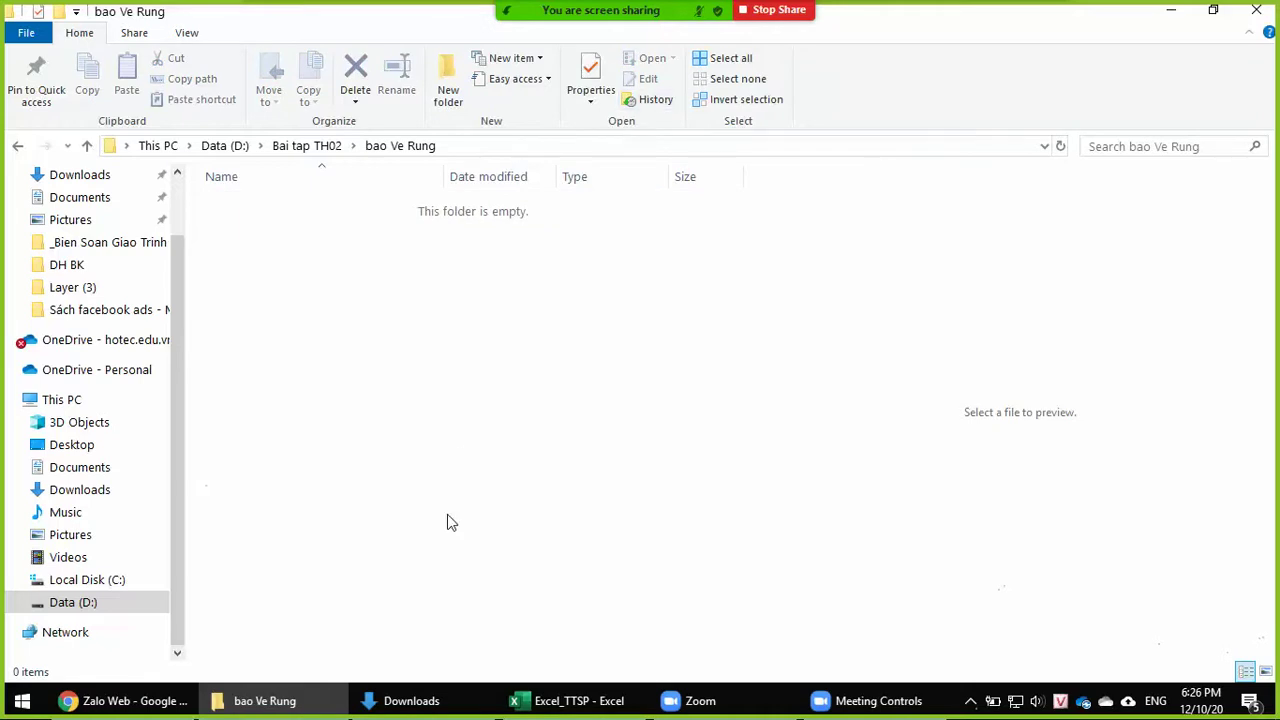
{"action": "right_click", "coordinate": [343, 434]}
{"action": "left_click", "coordinate": [447, 518]}
{"action": "left_click", "coordinate": [577, 708]}
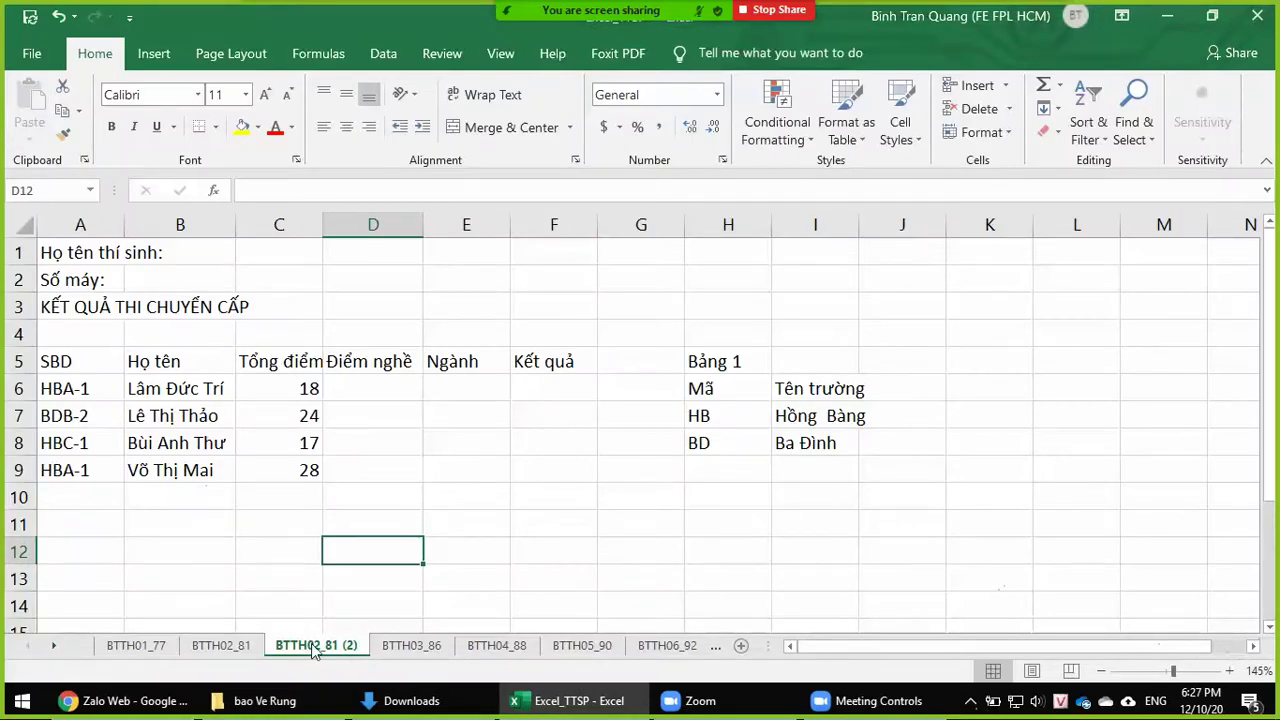
- Bring up Excel's Save As dialog through File > Save As > This PC > Browse
{"action": "left_click", "coordinate": [30, 54]}
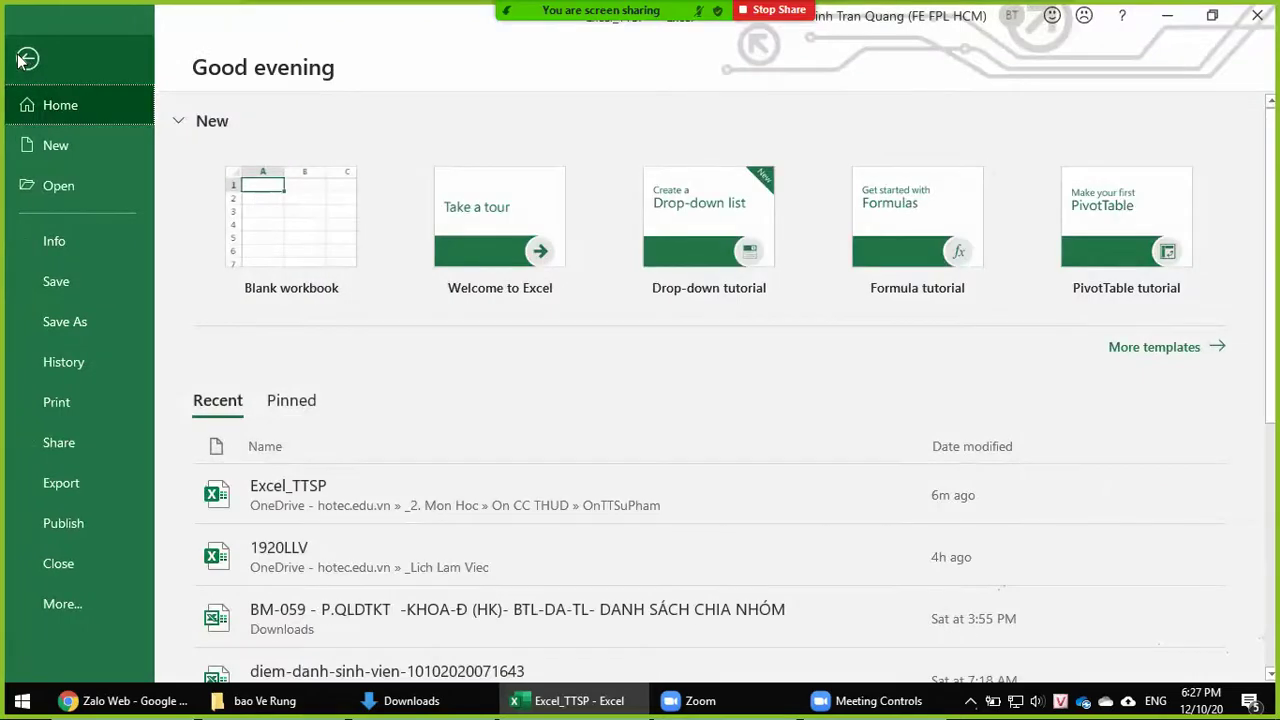
{"action": "left_click", "coordinate": [79, 323]}
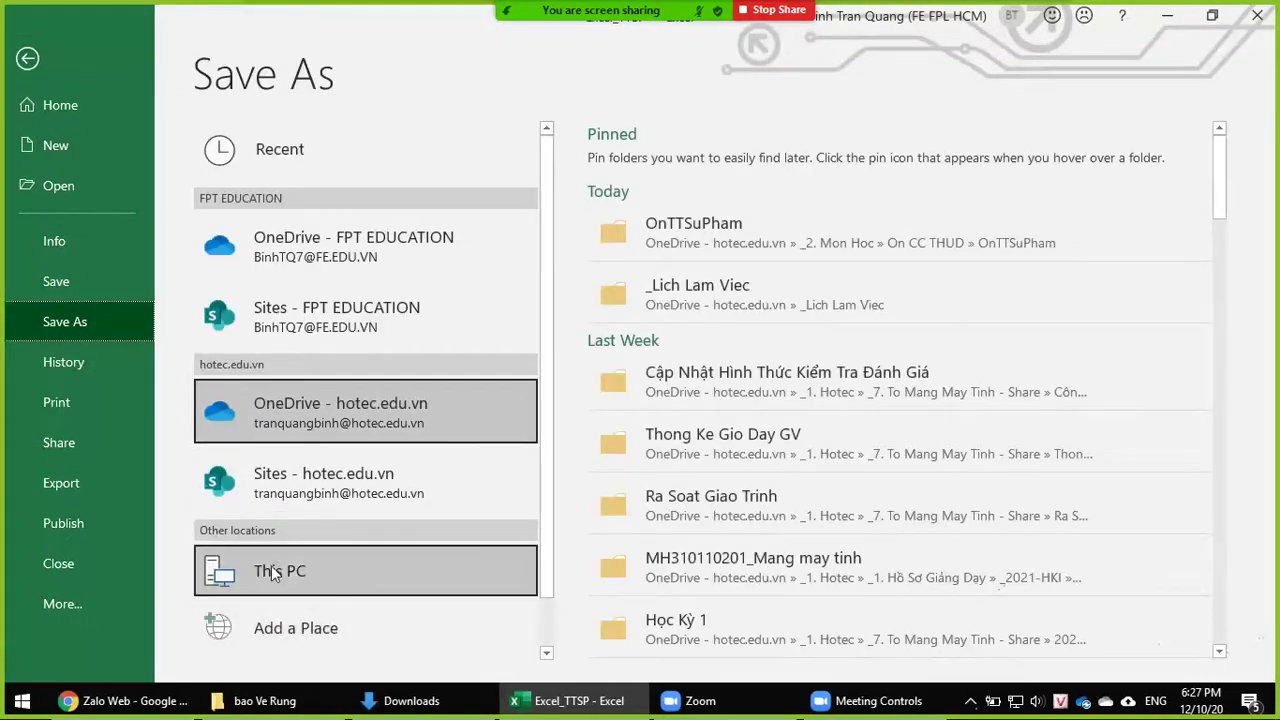
{"action": "left_click", "coordinate": [272, 570]}
{"action": "left_click", "coordinate": [667, 393]}
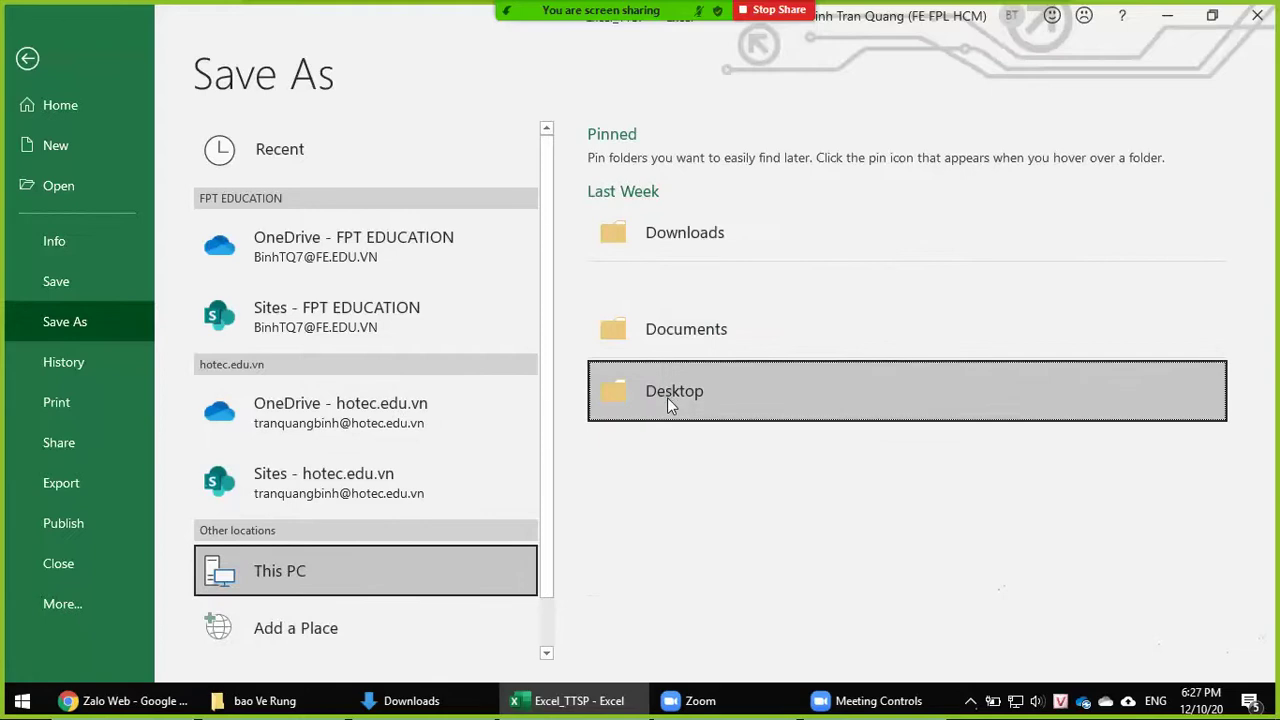
{"action": "scroll", "coordinate": [380, 570], "scroll_direction": "down", "scroll_amount": 1}
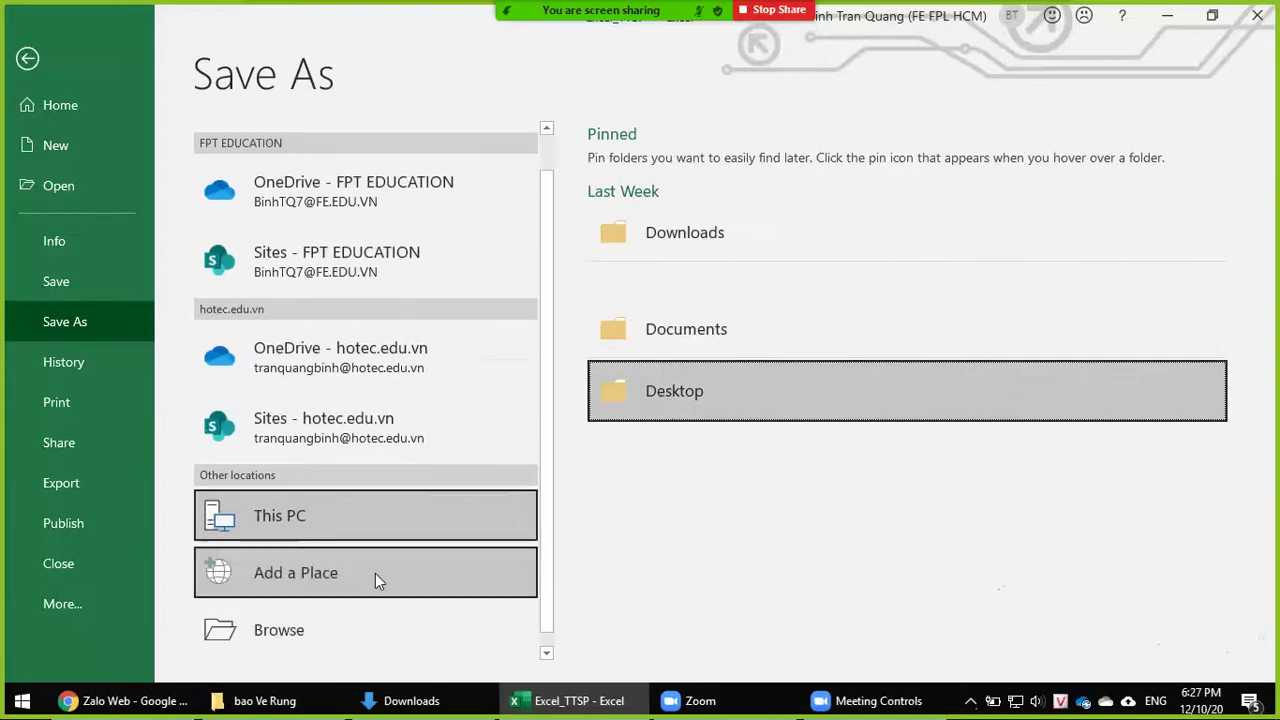
{"action": "left_click", "coordinate": [300, 618]}
{"action": "left_click", "coordinate": [726, 358]}
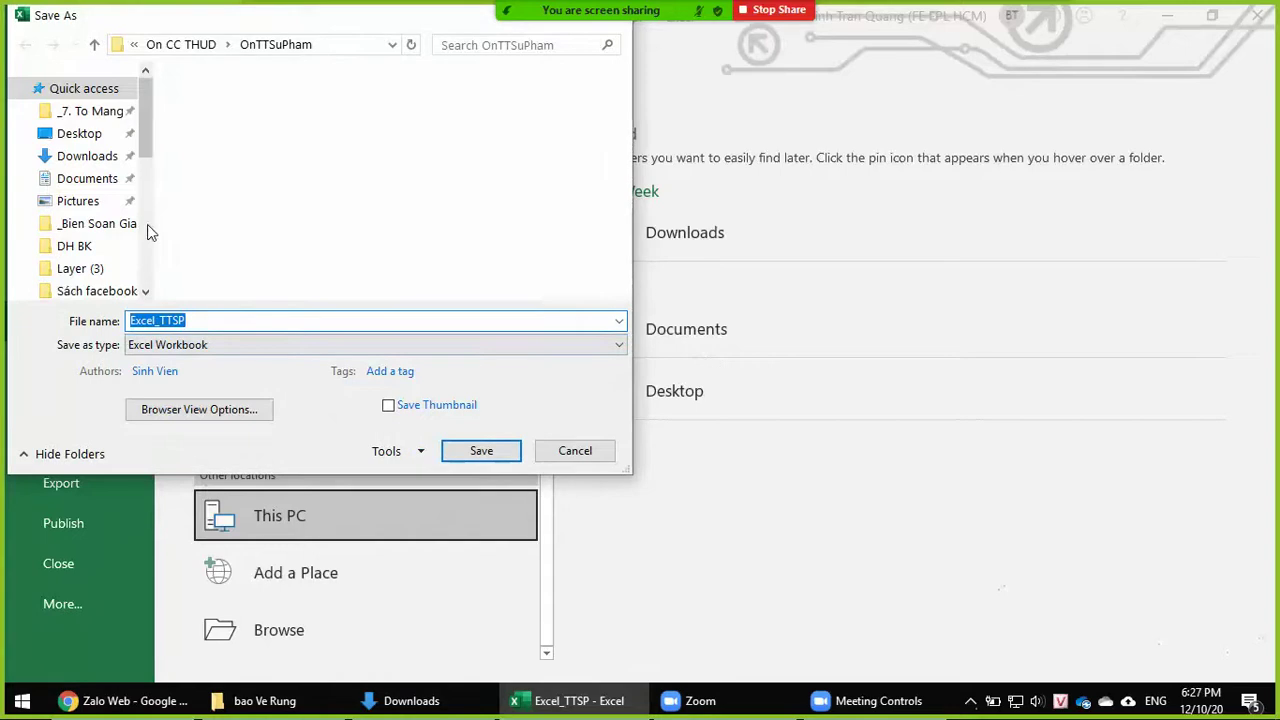
{"action": "left_click_drag", "start_coordinate": [146, 140], "coordinate": [146, 275]}
- Point the Save As dialog at Data (D:)\Bai tap TH02\bao Ve Rung, checking the exam photo
{"action": "left_click", "coordinate": [90, 240]}
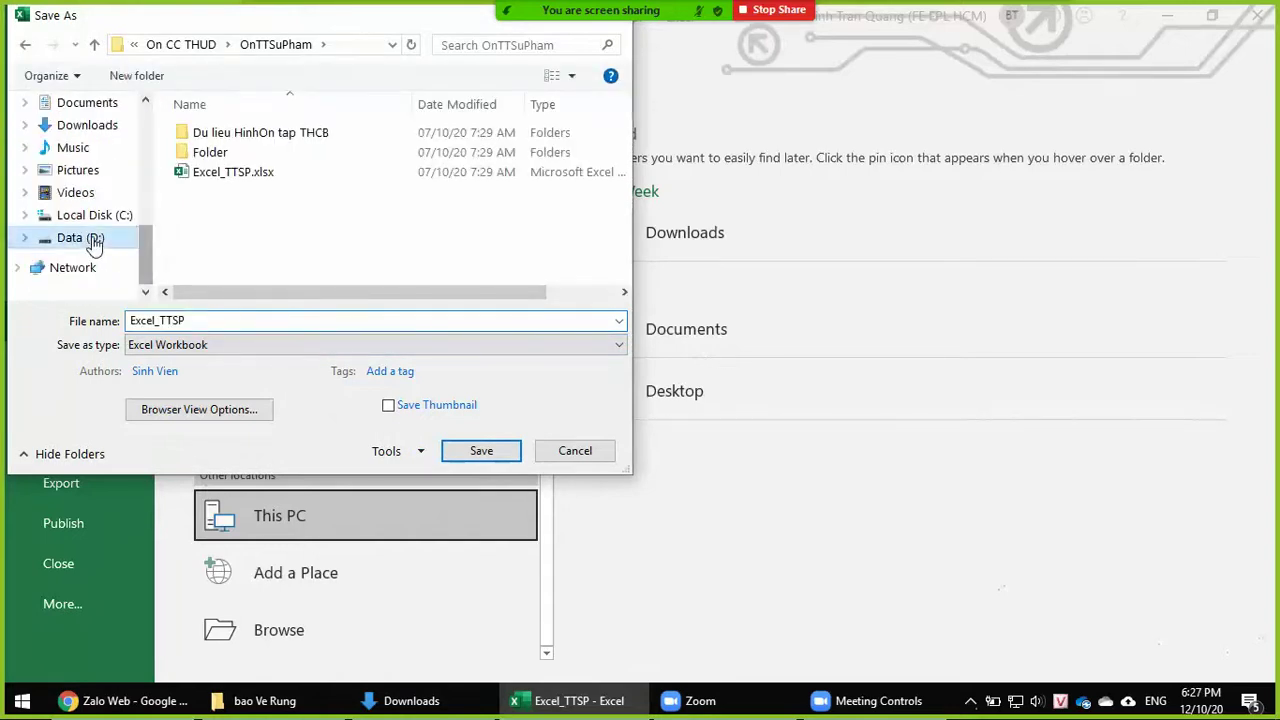
{"action": "double_click", "coordinate": [185, 193]}
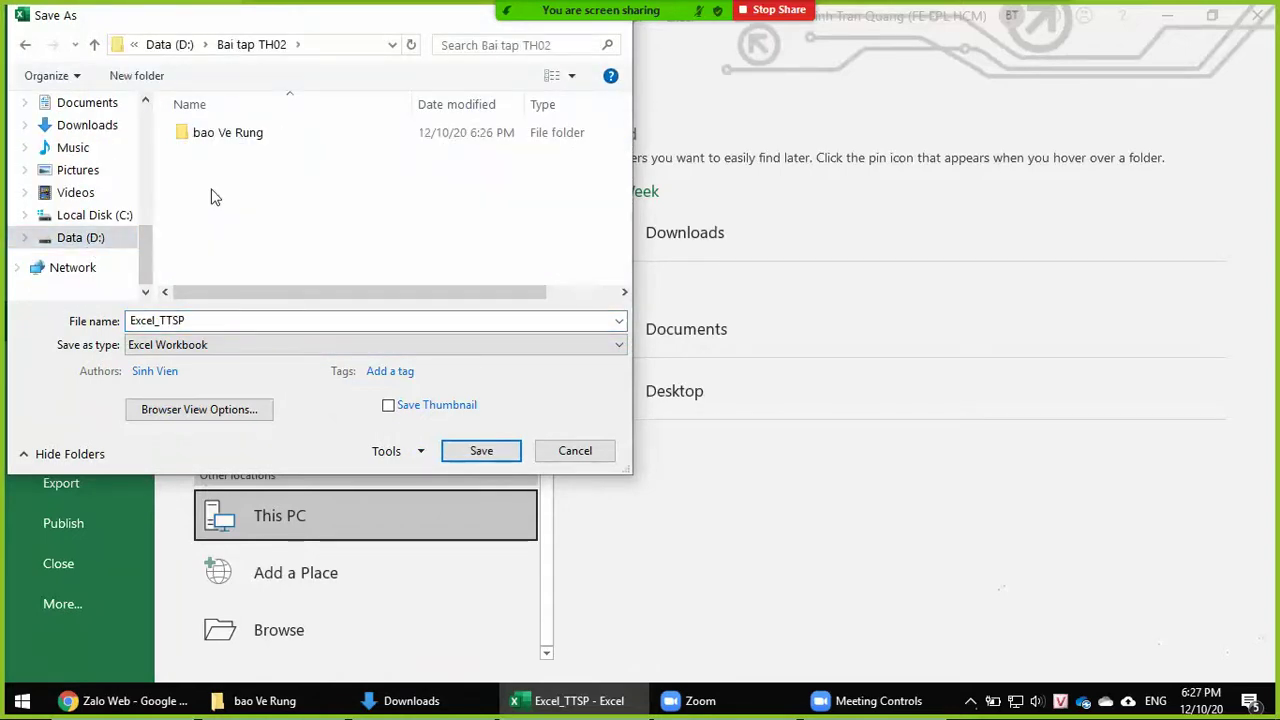
{"action": "double_click", "coordinate": [222, 136]}
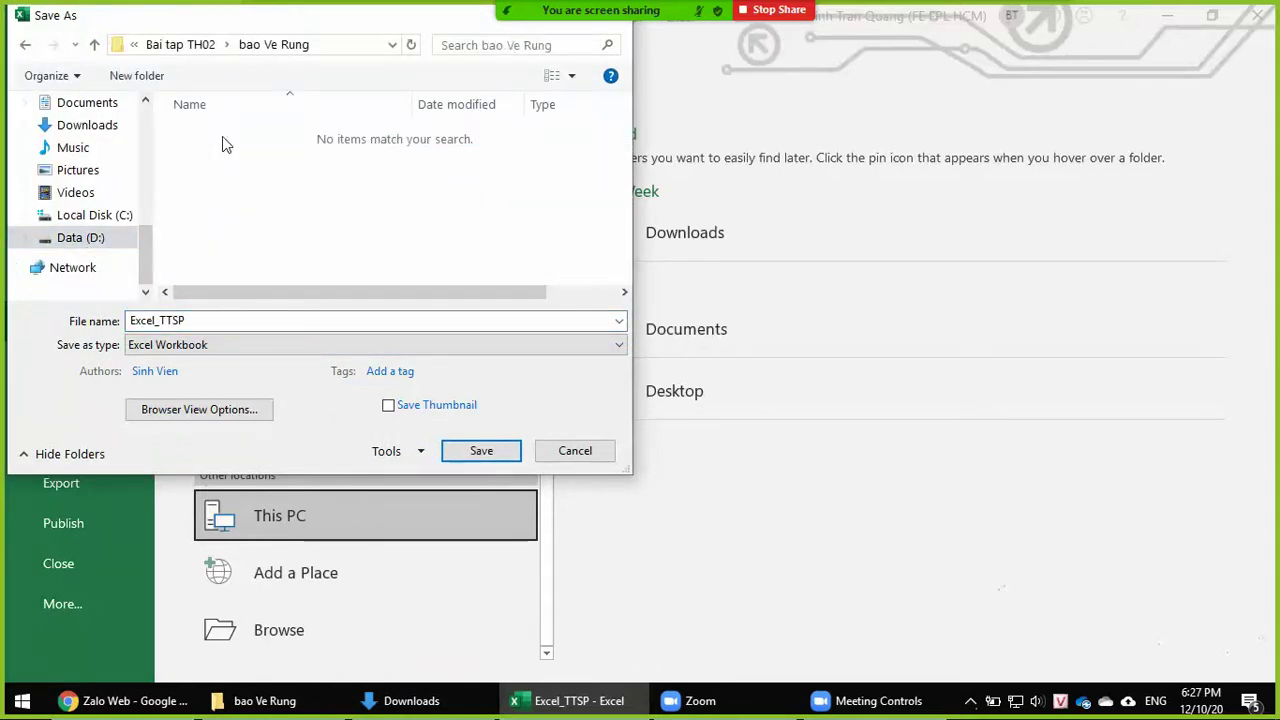
{"action": "double_click", "coordinate": [231, 319]}
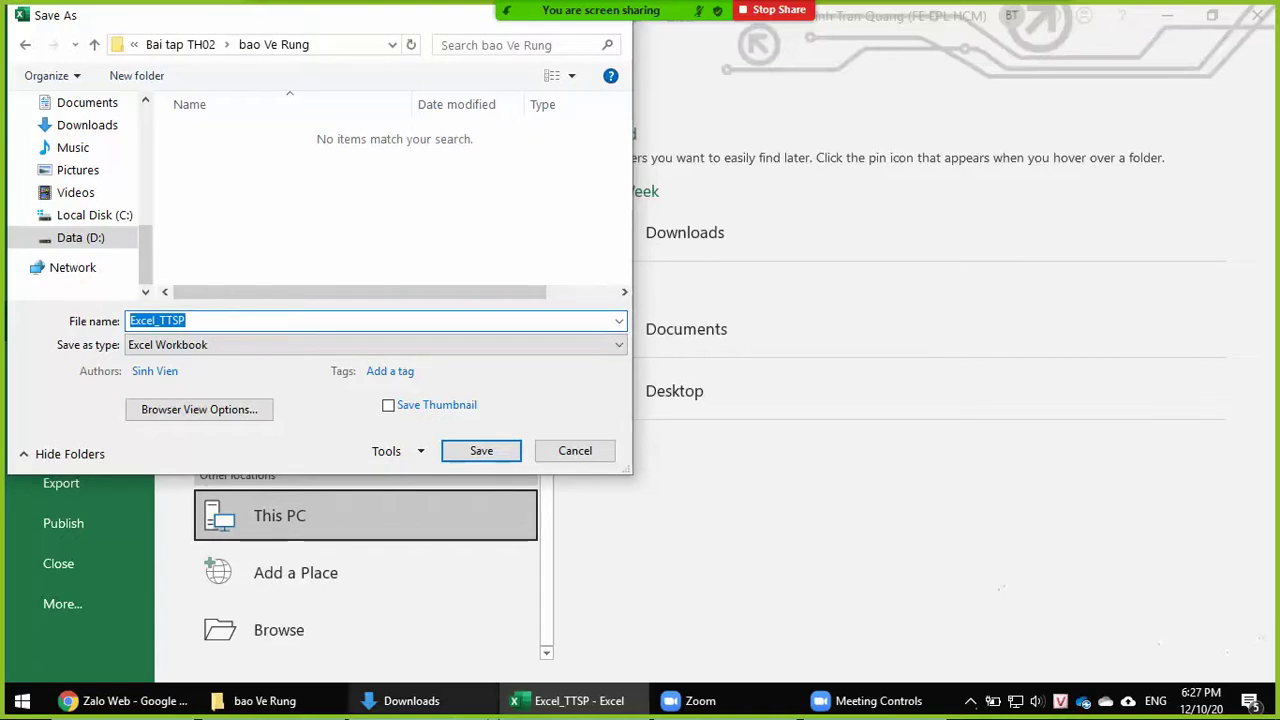
{"action": "mouse_move", "coordinate": [502, 716]}
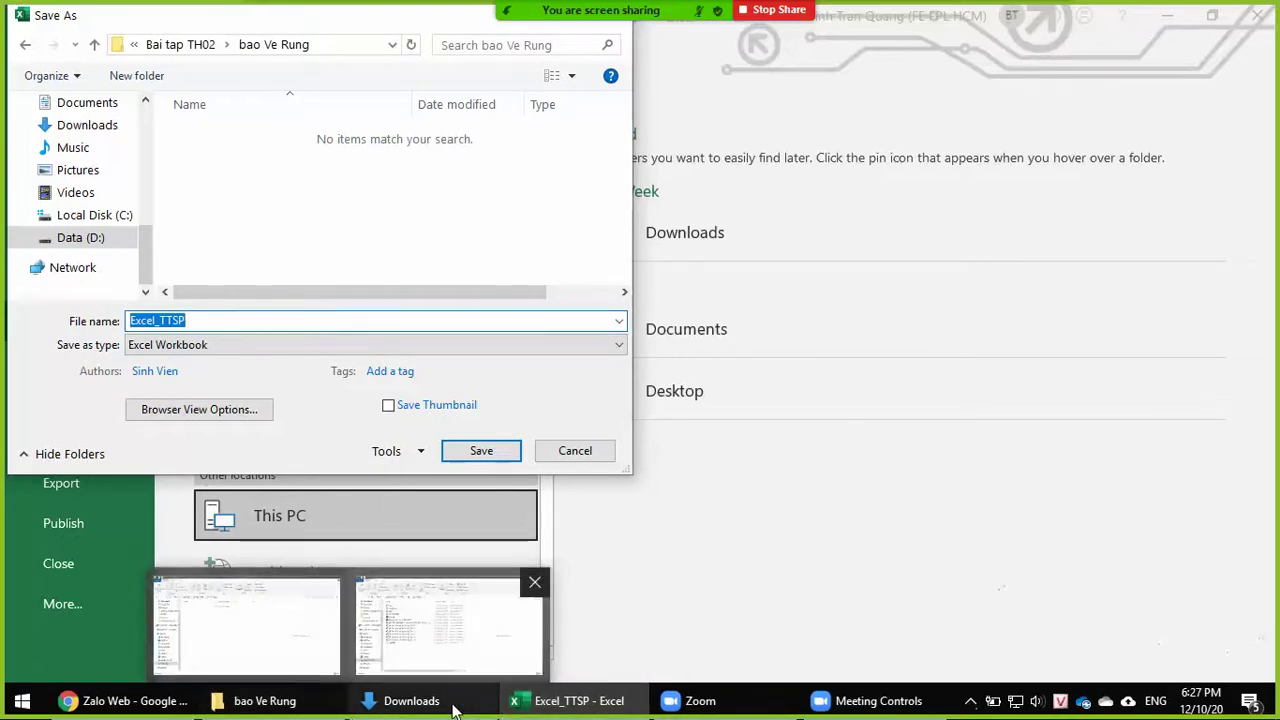
{"action": "left_click", "coordinate": [583, 712]}
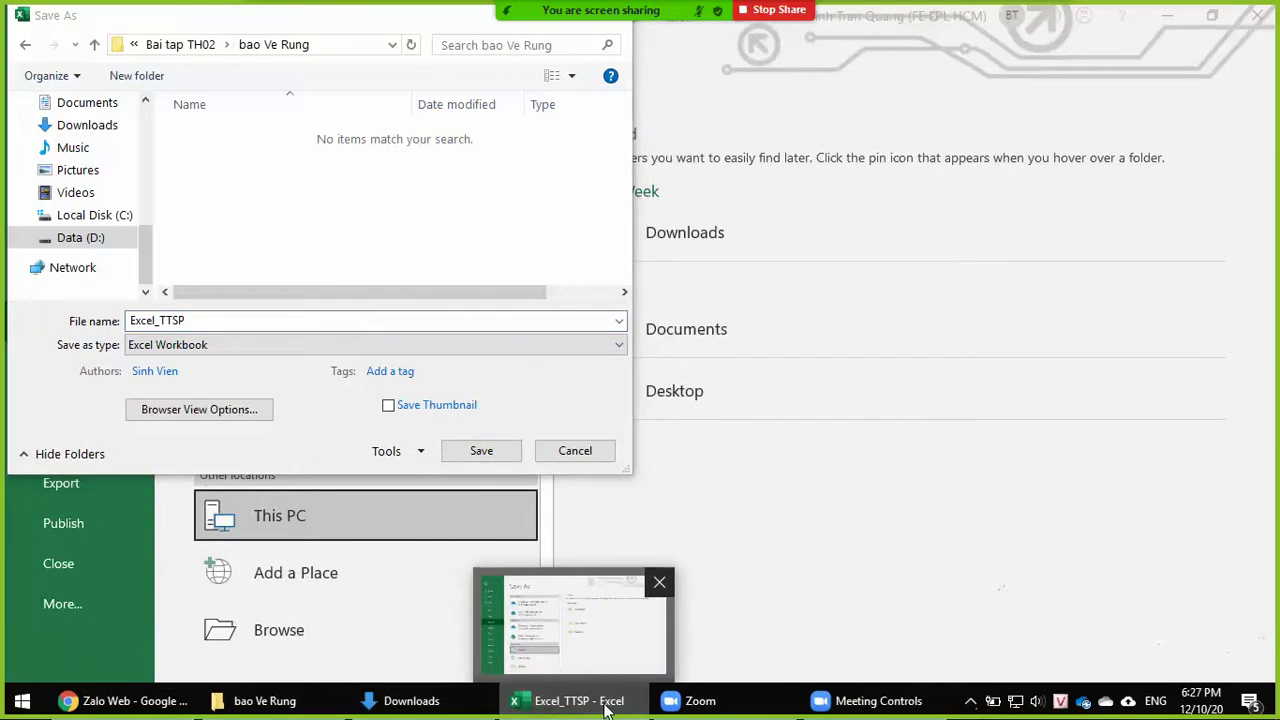
{"action": "left_click", "coordinate": [630, 661]}
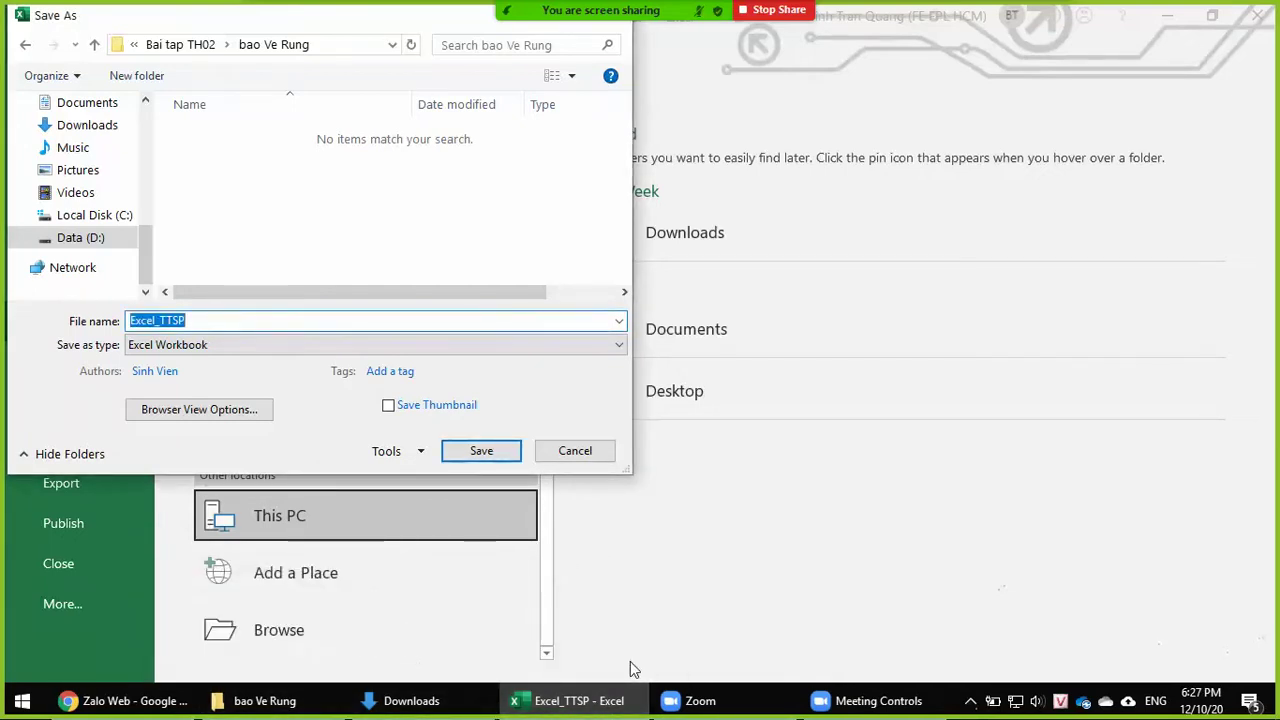
{"action": "left_click", "coordinate": [165, 697]}
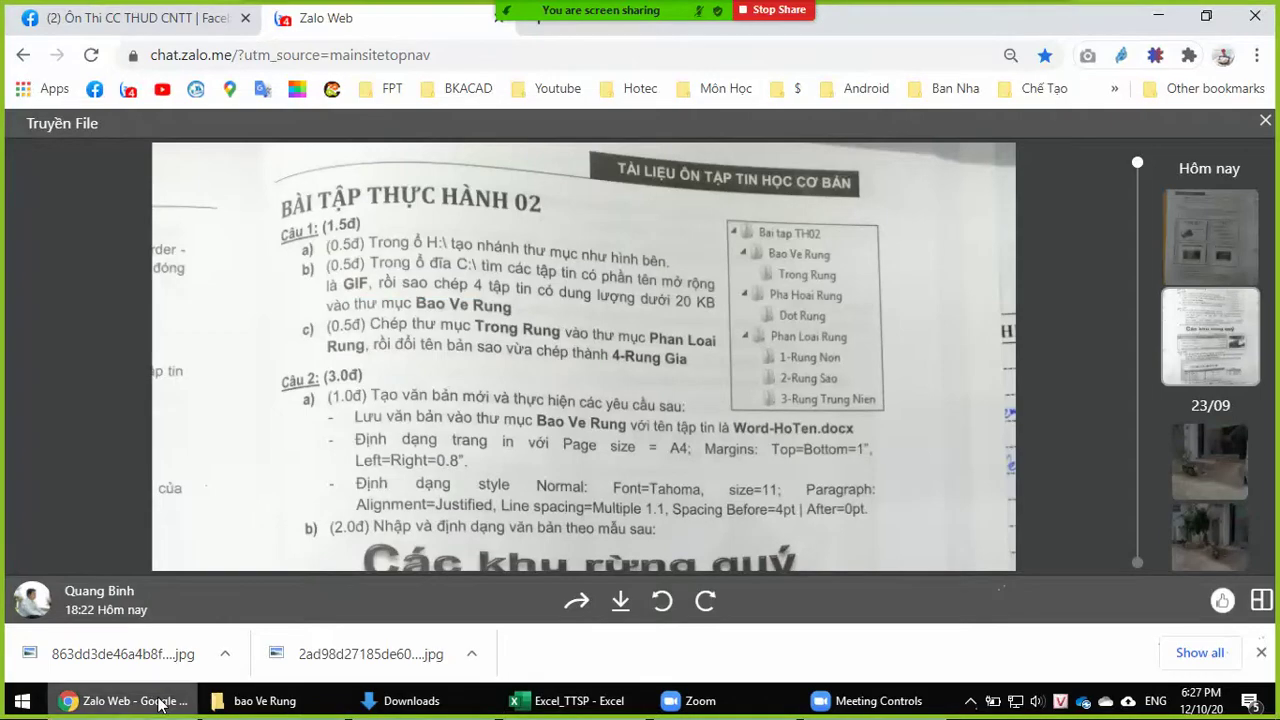
{"action": "scroll", "coordinate": [600, 385], "scroll_direction": "down", "scroll_amount": 5}
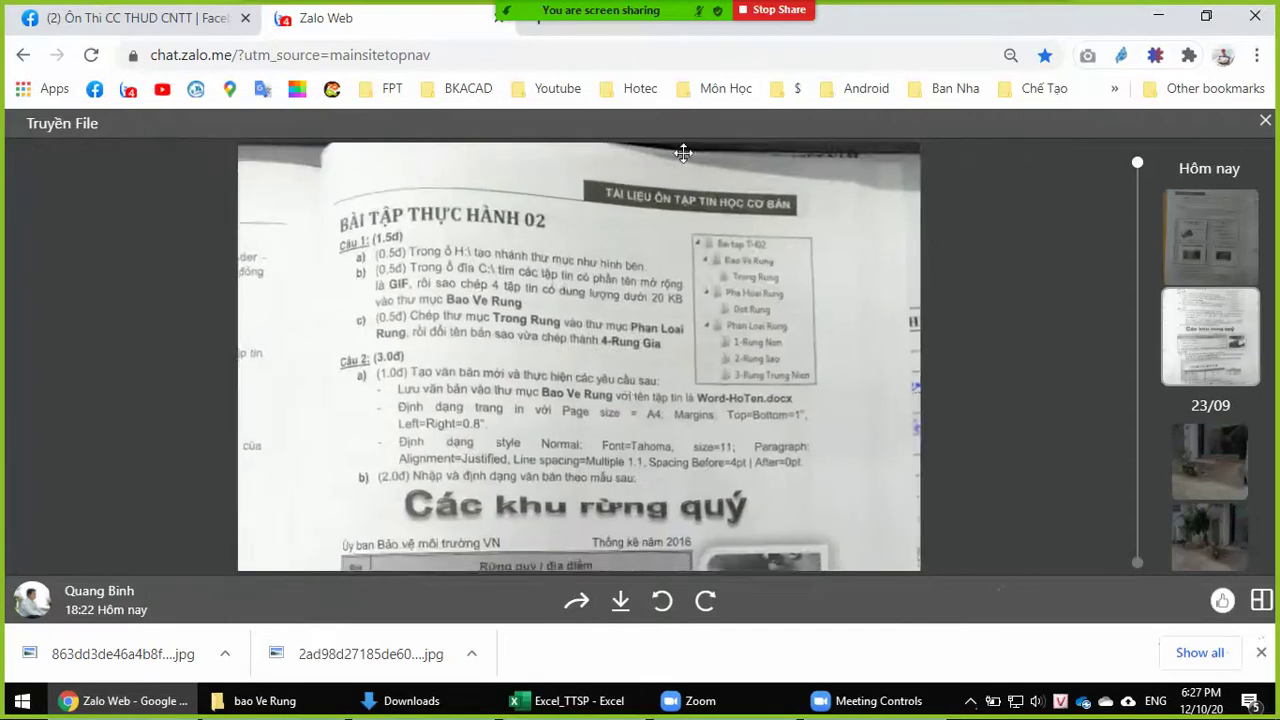
{"action": "scroll", "coordinate": [652, 224], "scroll_direction": "up", "scroll_amount": 3}
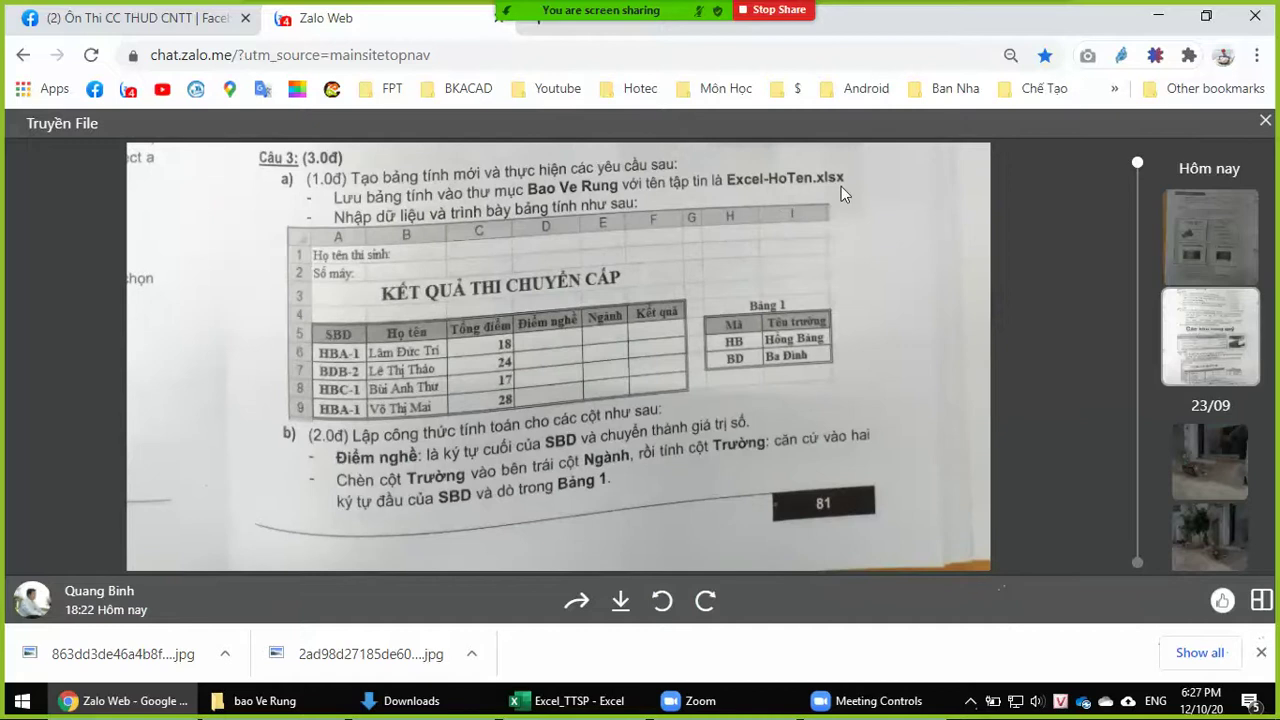
{"action": "key", "text": "alt+Tab"}
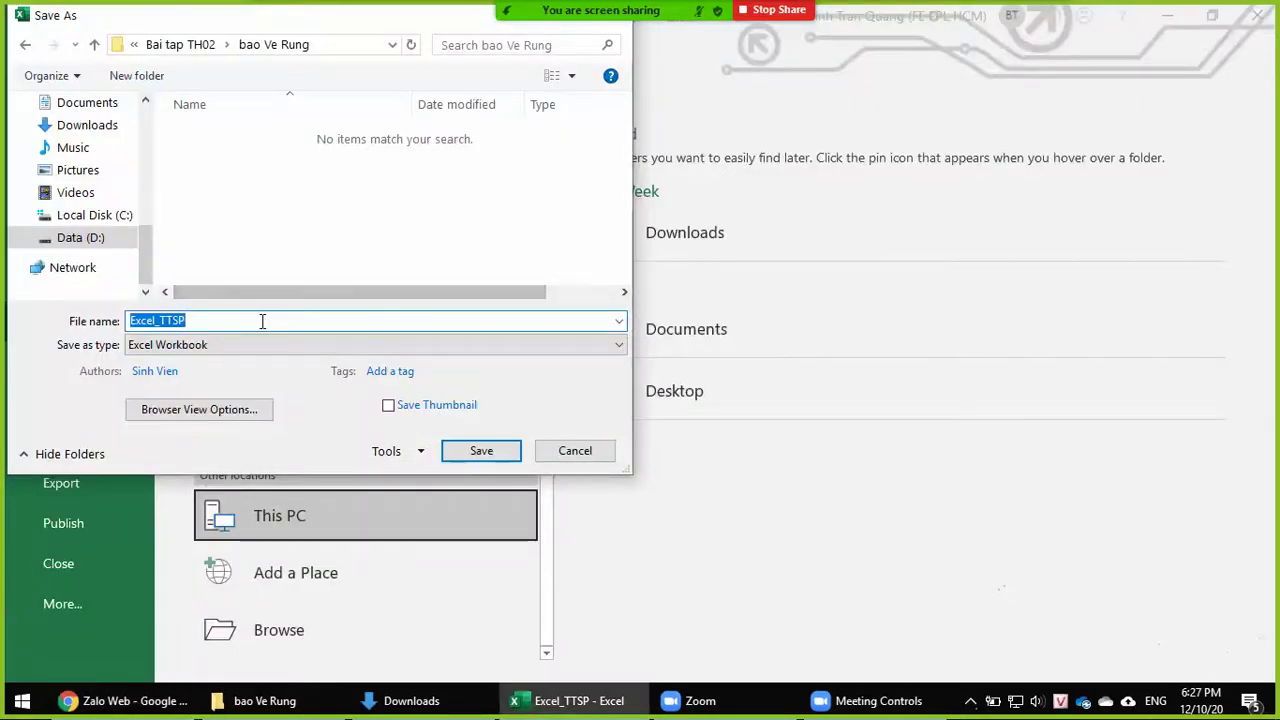
- Save the workbook as 'Excel_' followed by the student's full name
{"action": "left_click", "coordinate": [262, 320]}
{"action": "key", "text": "BackSpace"}
{"action": "key", "text": "BackSpace"}
{"action": "key", "text": "BackSpace"}
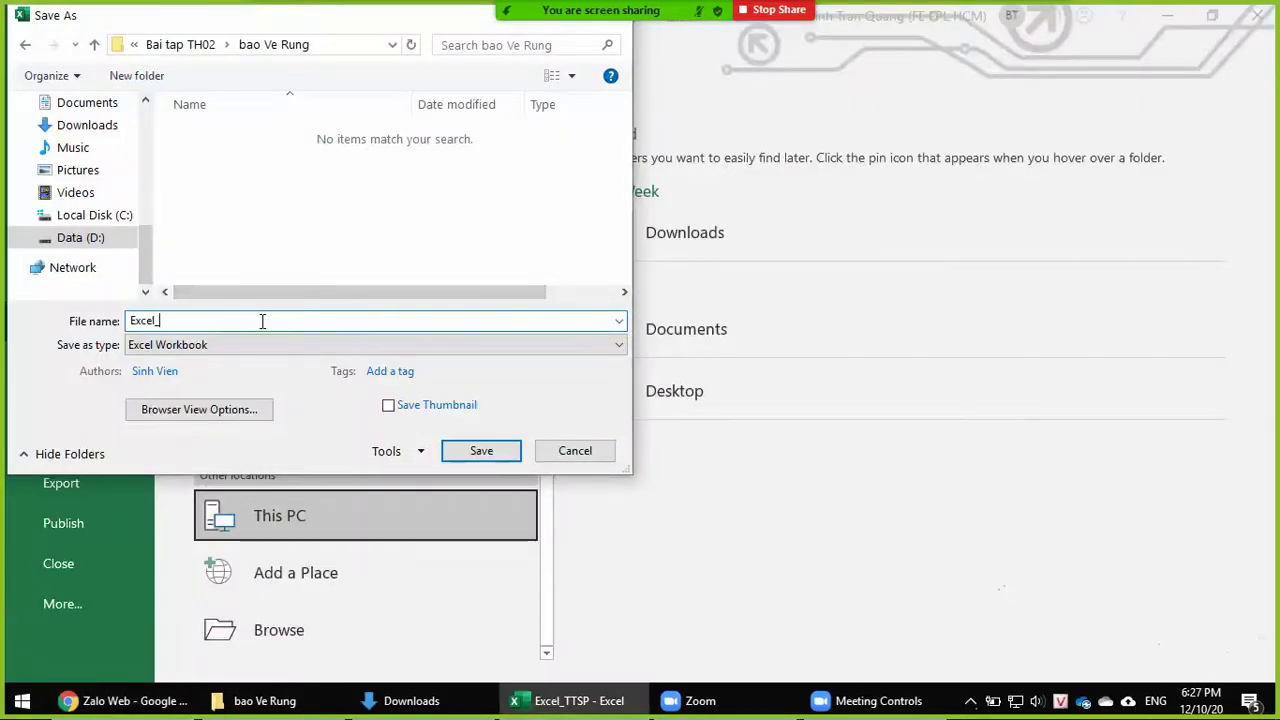
{"action": "type", "text": "Tran Qung"}
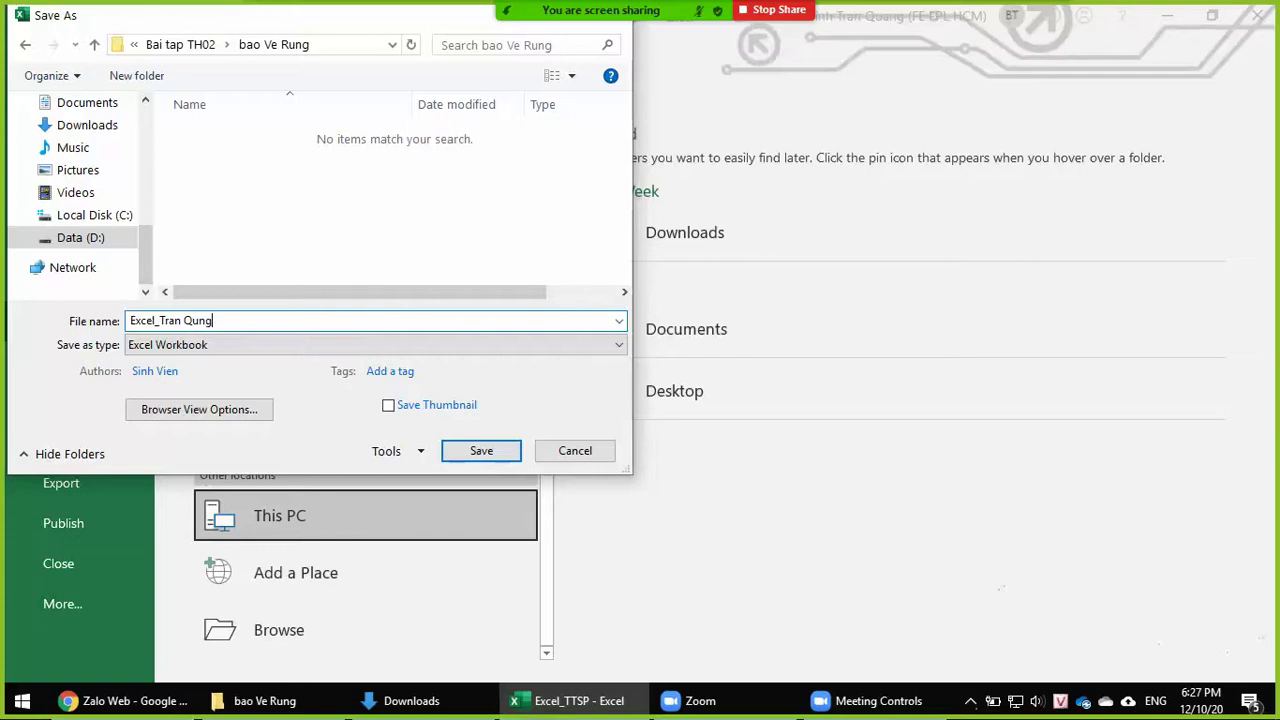
{"action": "key", "text": "BackSpace"}
{"action": "key", "text": "BackSpace"}
{"action": "type", "text": "ang Binh"}
{"action": "key", "text": "alt+Tab"}
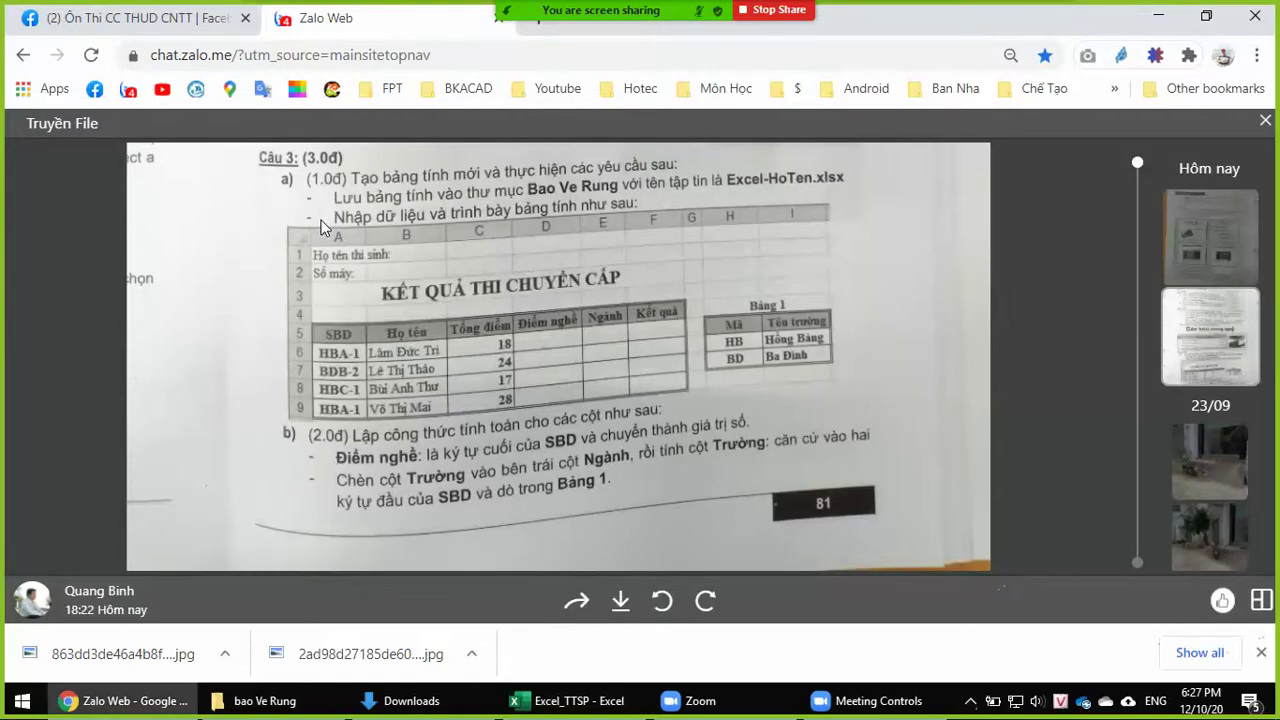
{"action": "key", "text": "alt+Tab"}
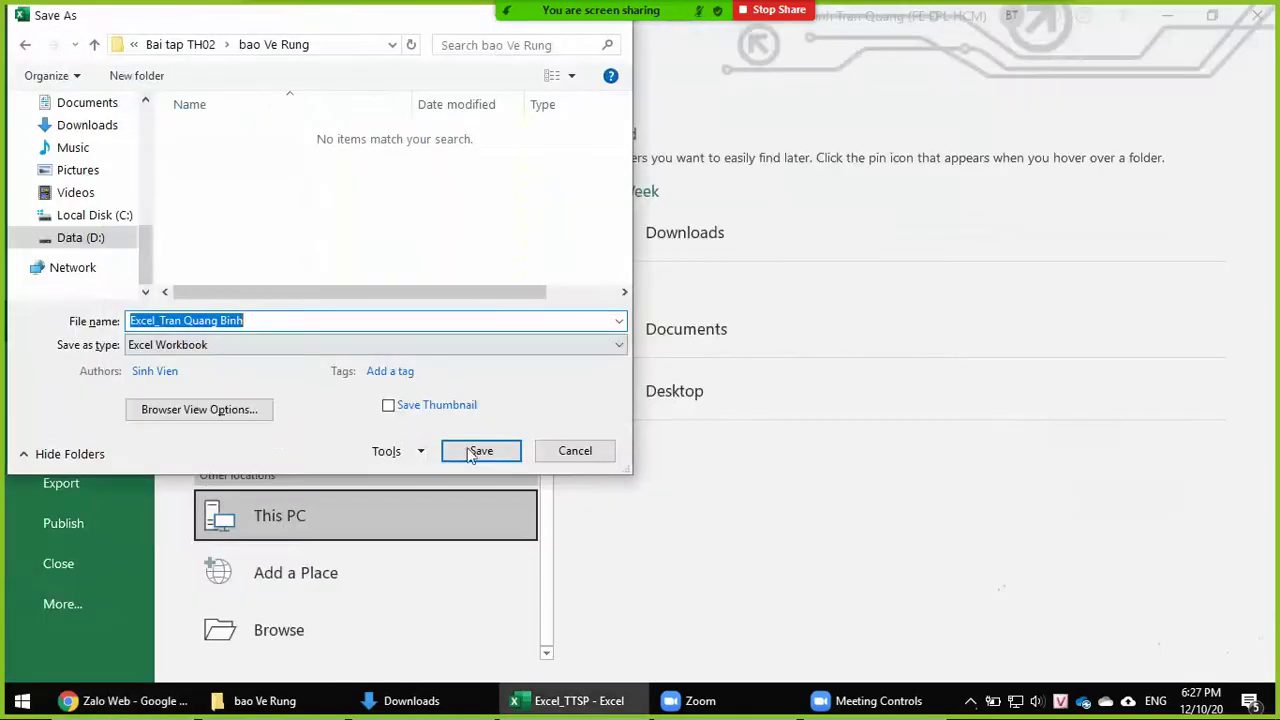
{"action": "left_click", "coordinate": [478, 450]}
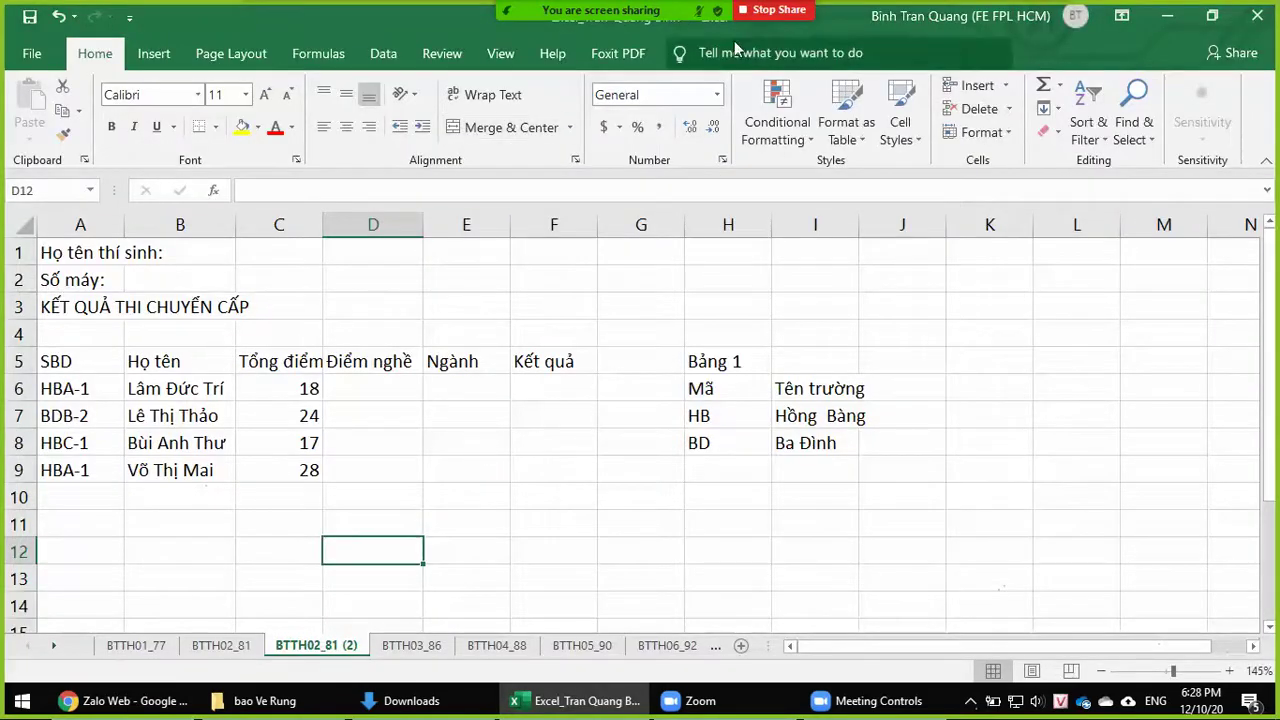
- Restore and move the Excel window, then maximize it again
{"action": "mouse_move", "coordinate": [650, 60]}
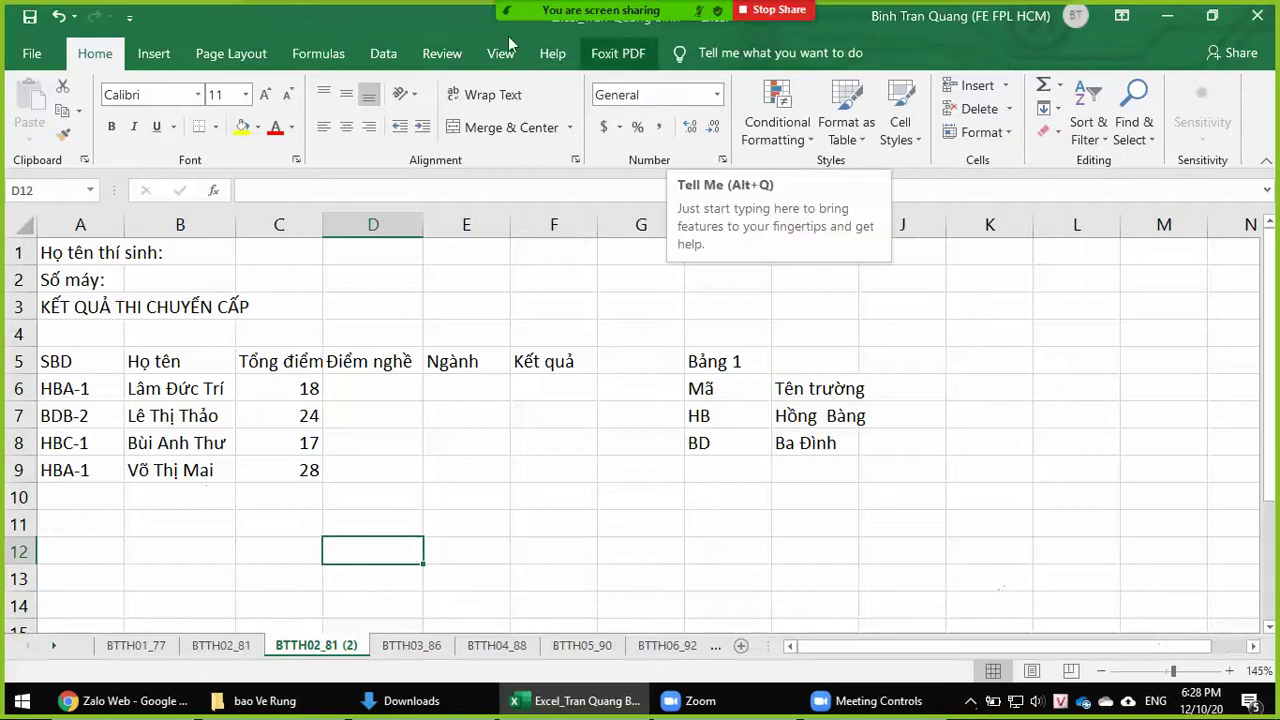
{"action": "double_click", "coordinate": [917, 16]}
{"action": "left_click_drag", "start_coordinate": [275, 20], "coordinate": [190, 113]}
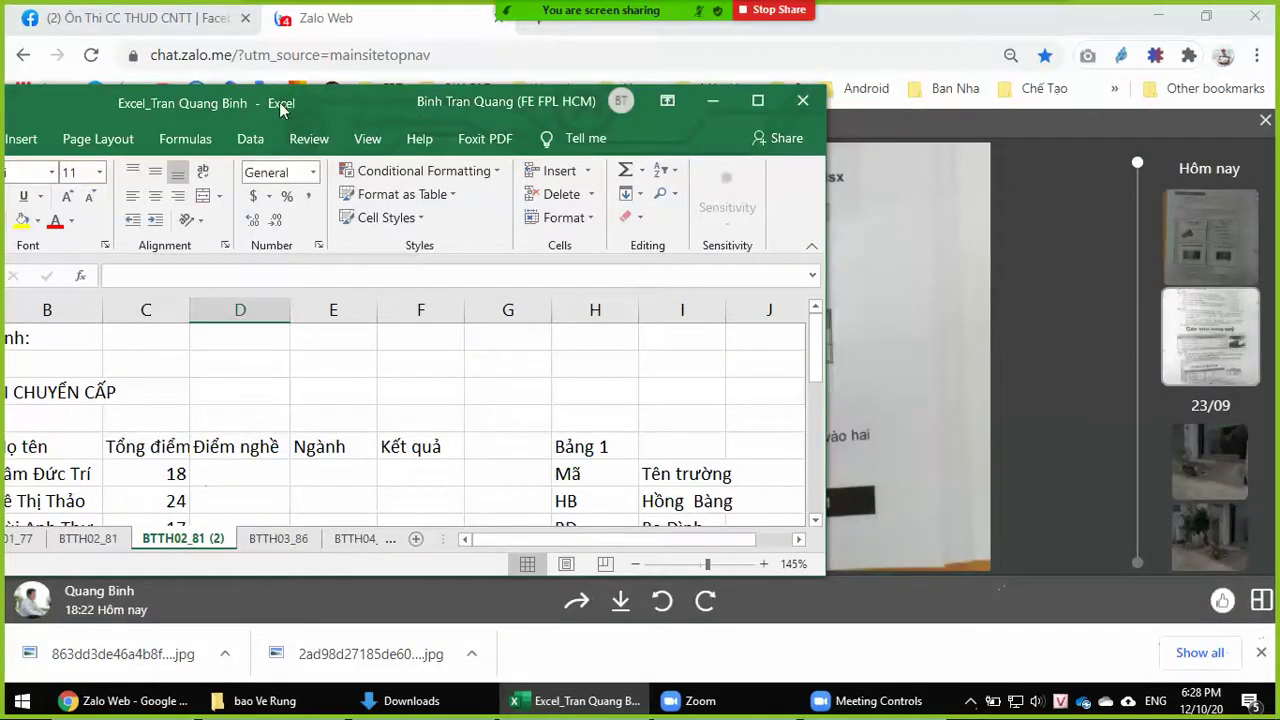
{"action": "left_click", "coordinate": [769, 104]}
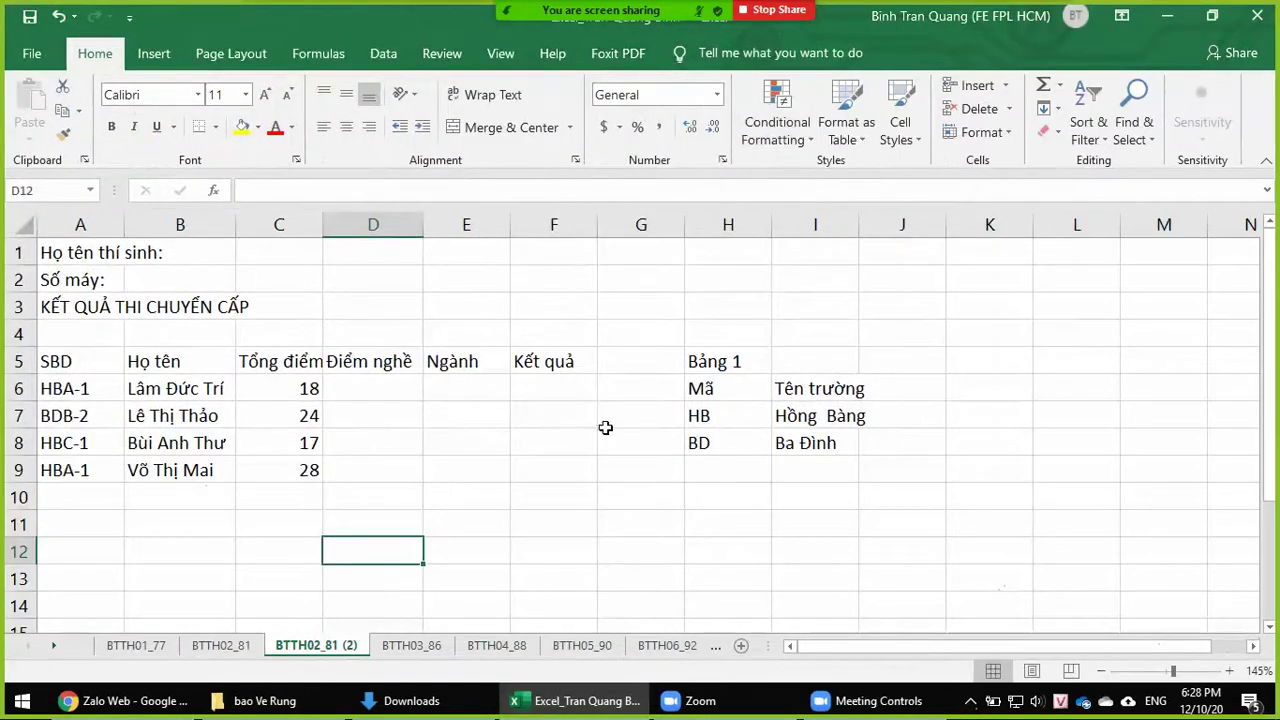
- Select cell F10, then stop the current Zoom screen share
{"action": "left_click", "coordinate": [541, 487]}
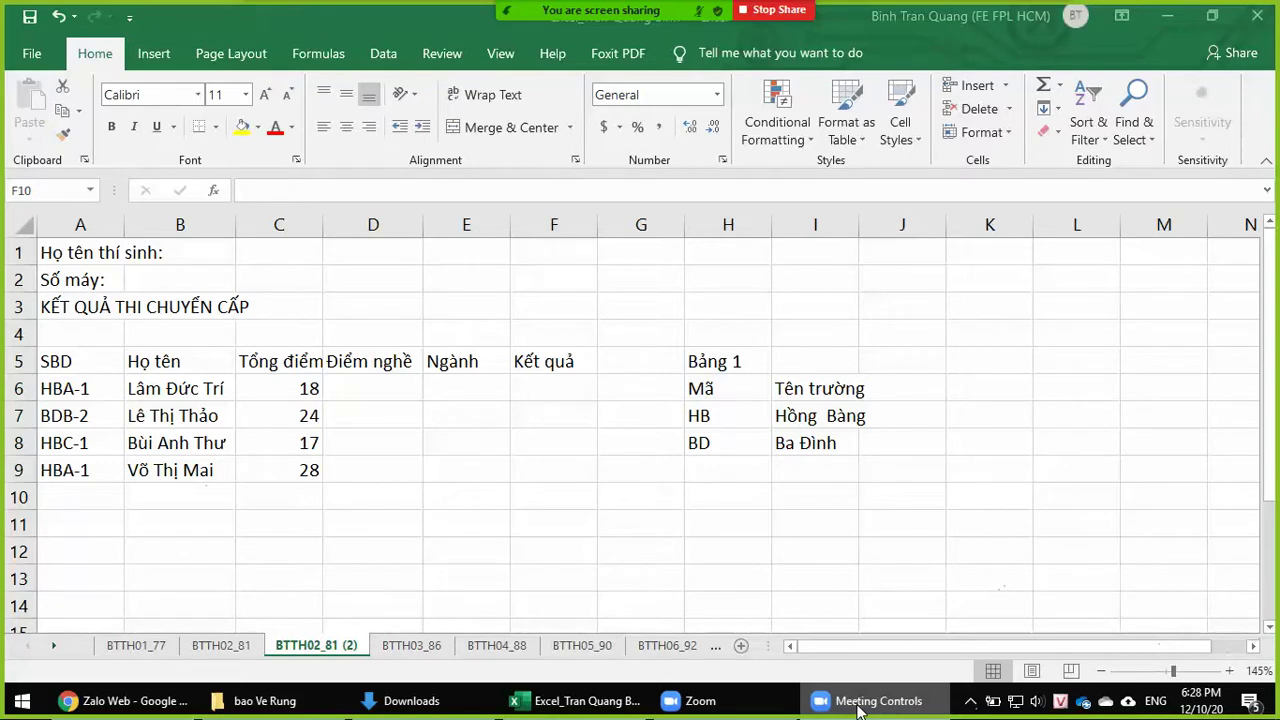
{"action": "left_click", "coordinate": [860, 706]}
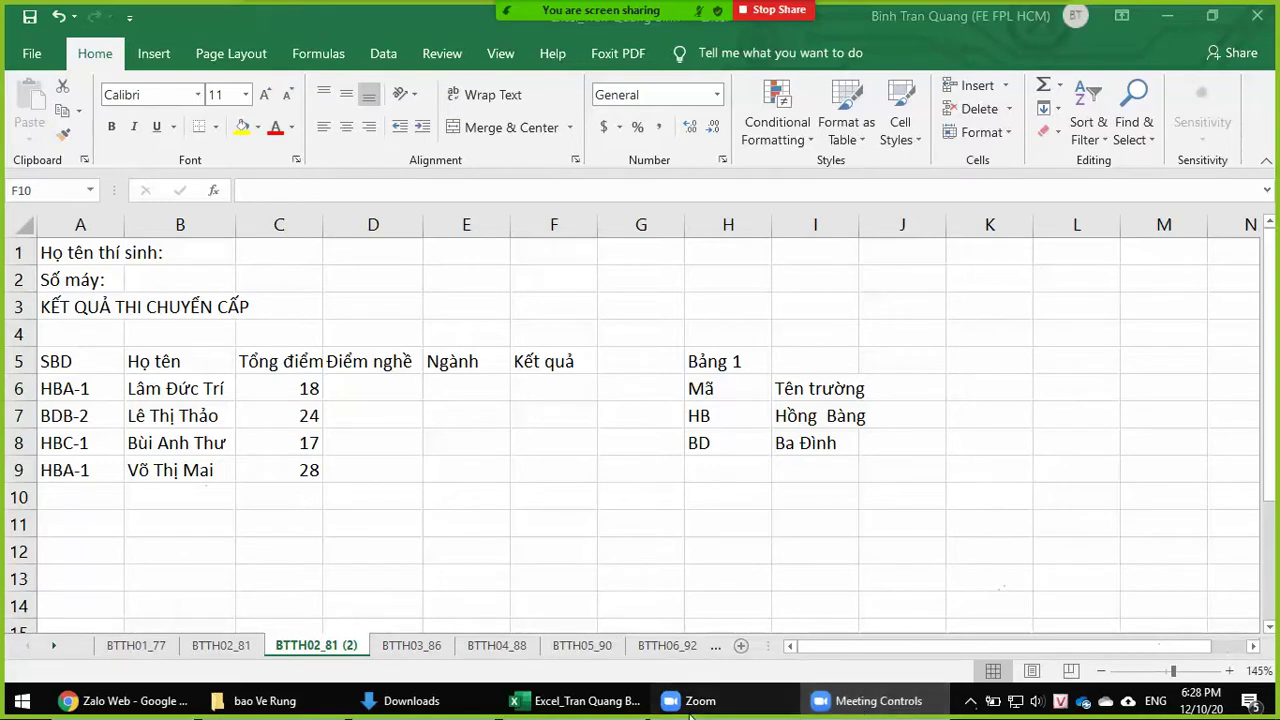
{"action": "left_click", "coordinate": [880, 705]}
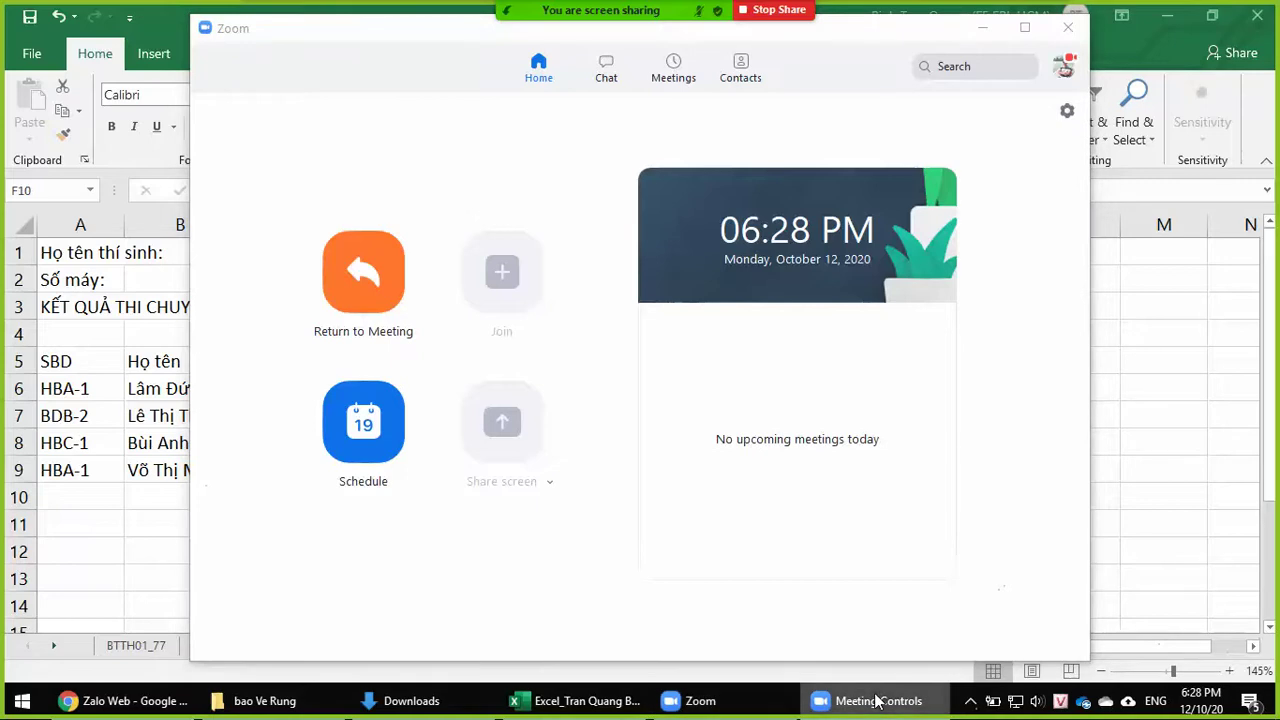
{"action": "left_click", "coordinate": [981, 29]}
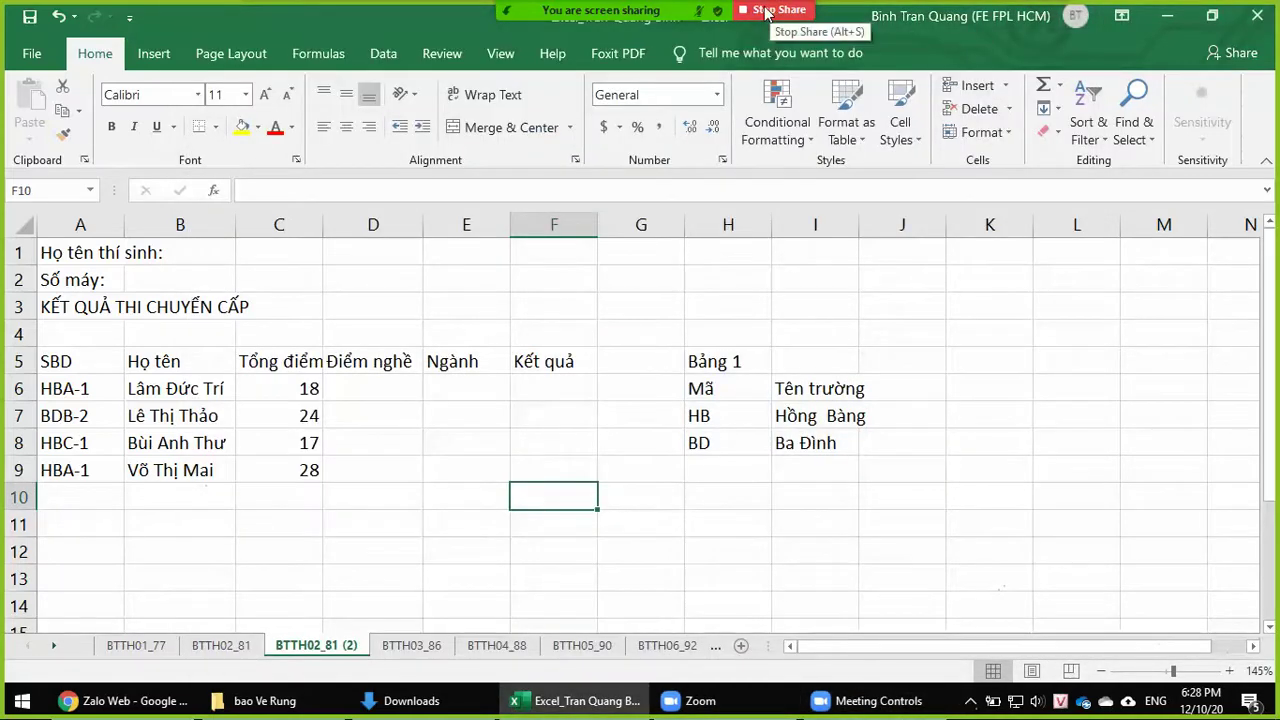
{"action": "left_click", "coordinate": [766, 11]}
- Share the whole screen in the Zoom meeting again, then stop sharing
{"action": "mouse_move", "coordinate": [1141, 157]}
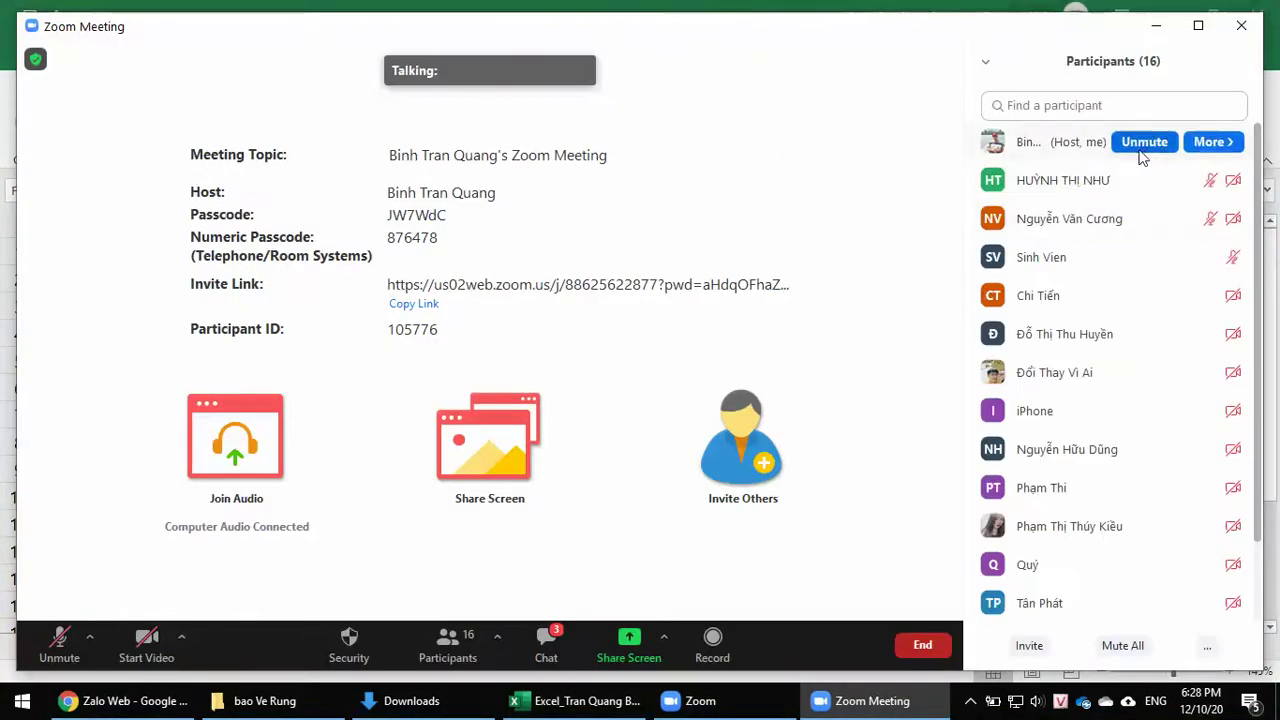
{"action": "scroll", "coordinate": [1147, 522], "scroll_direction": "down", "scroll_amount": 2}
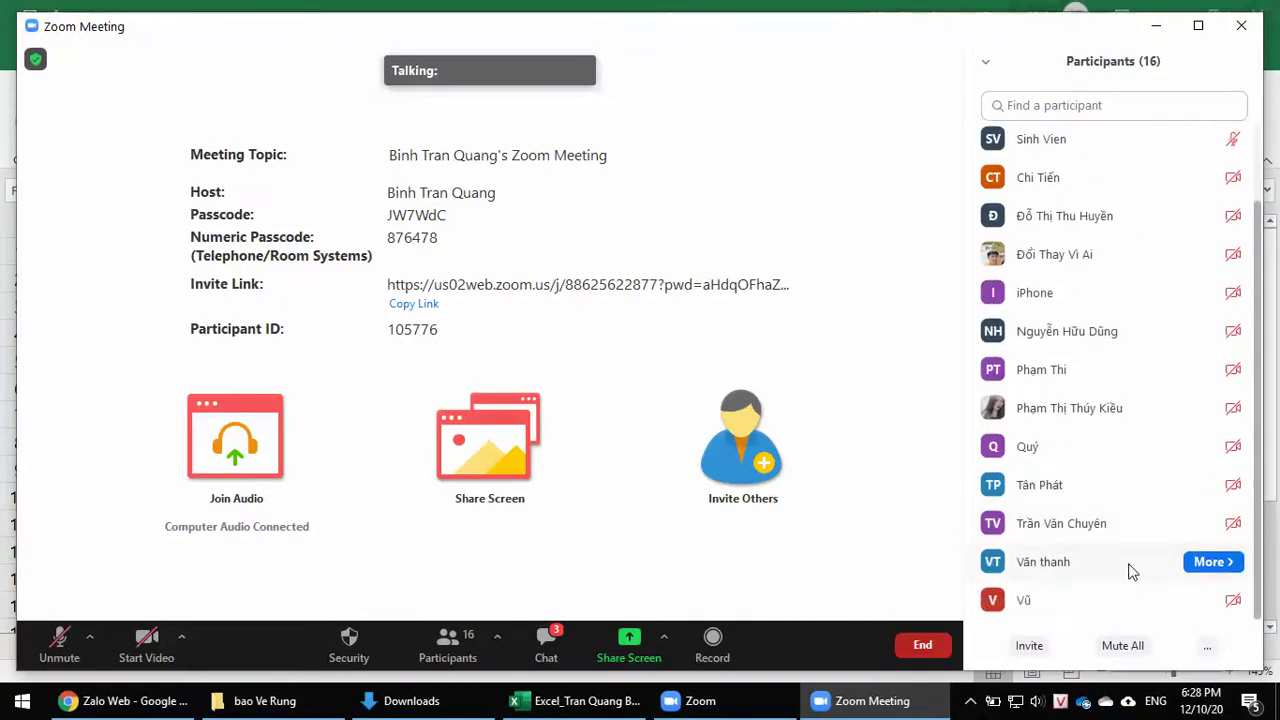
{"action": "scroll", "coordinate": [1128, 616], "scroll_direction": "up", "scroll_amount": 3}
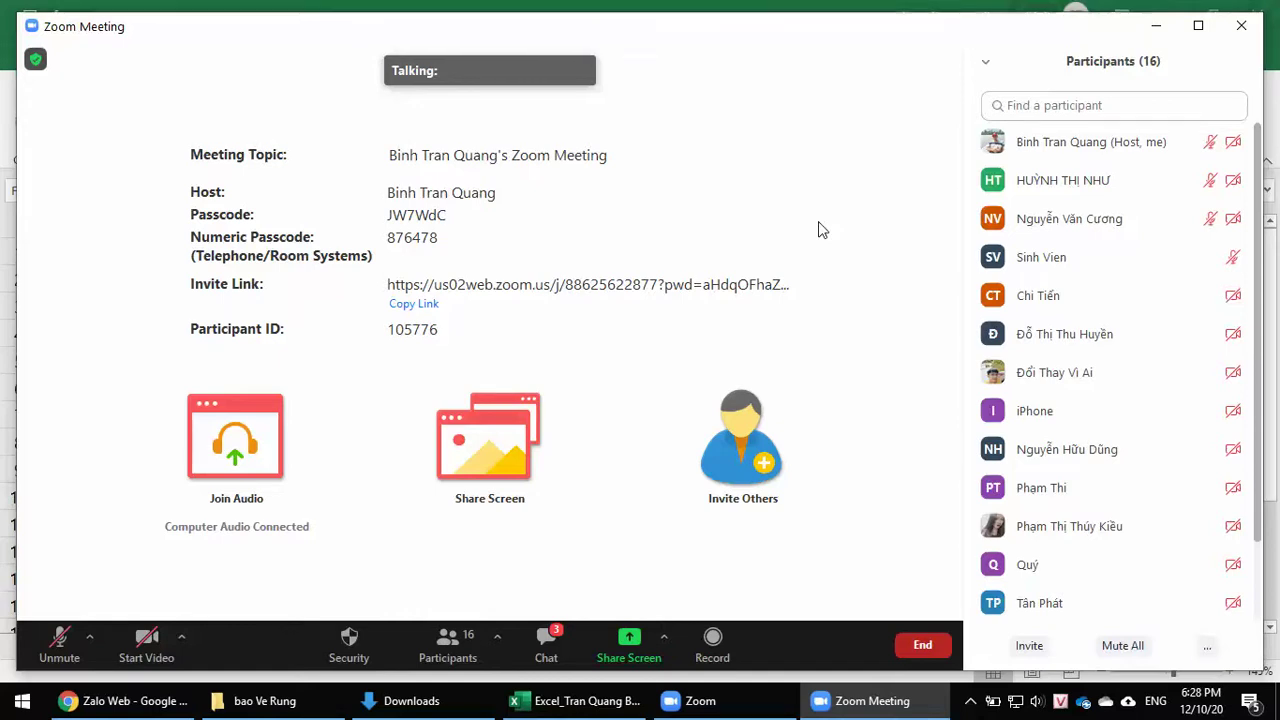
{"action": "left_click", "coordinate": [630, 645]}
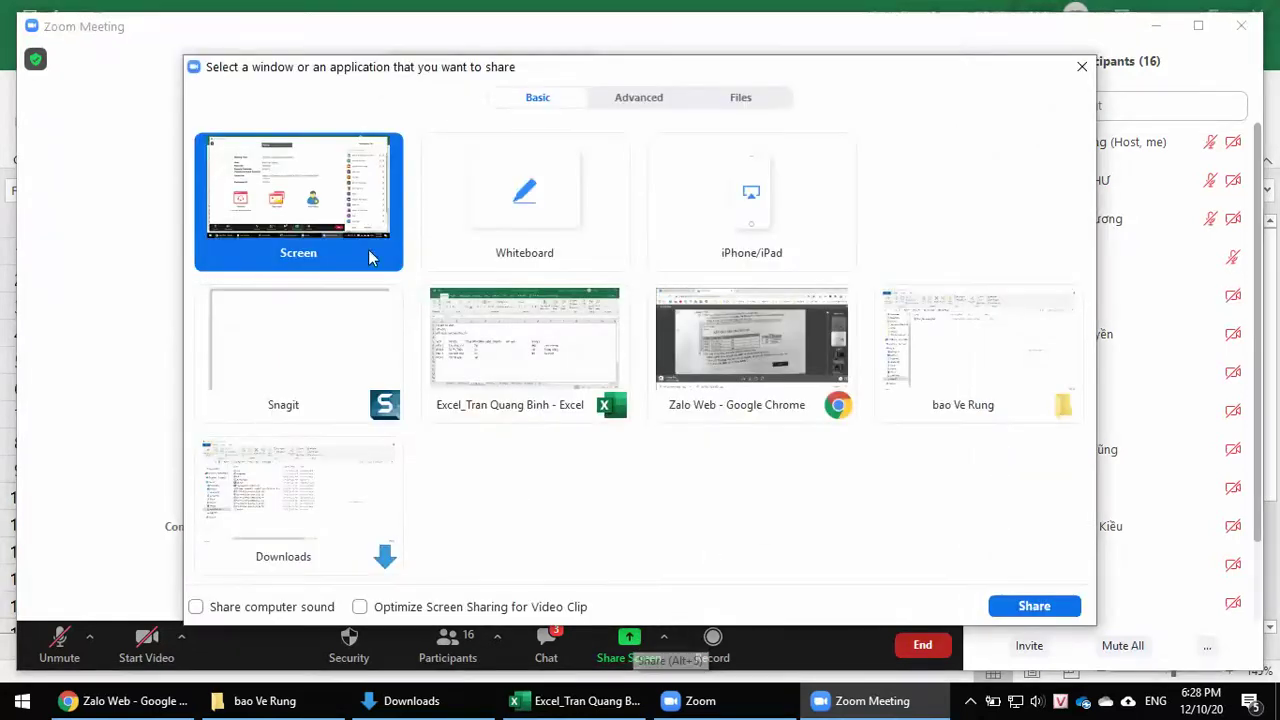
{"action": "left_click", "coordinate": [1036, 607]}
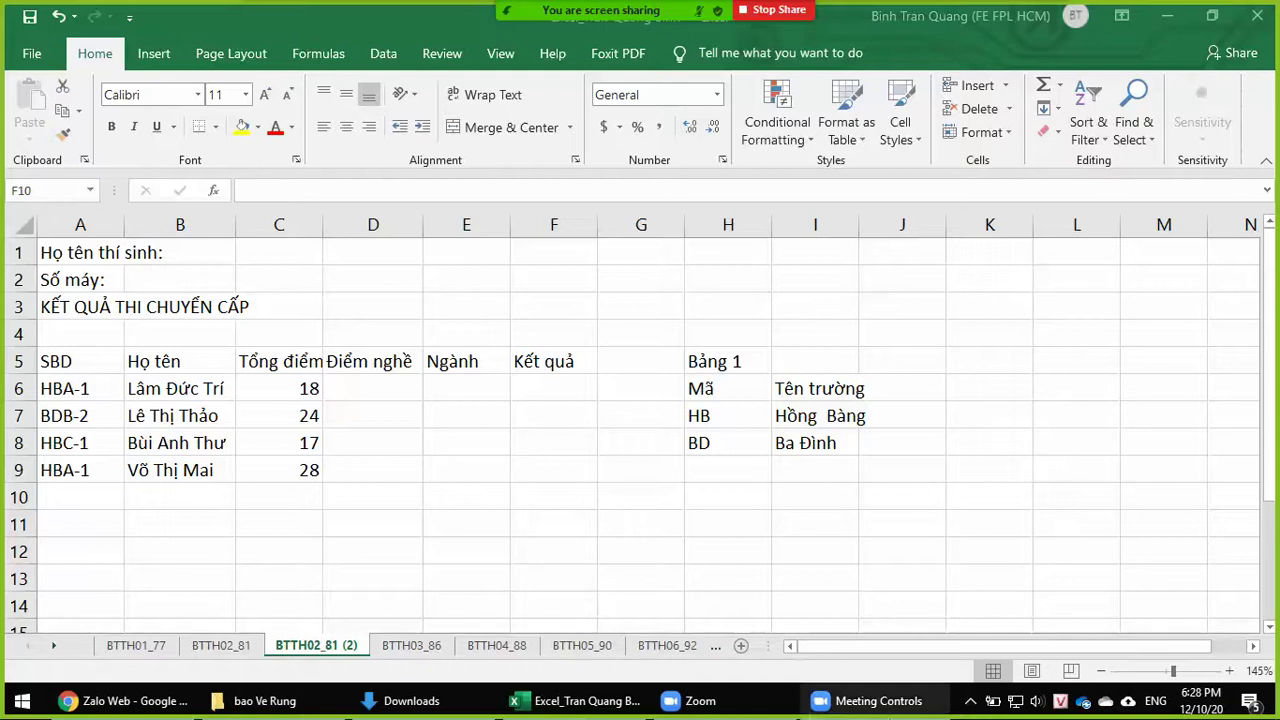
{"action": "left_click", "coordinate": [767, 12]}
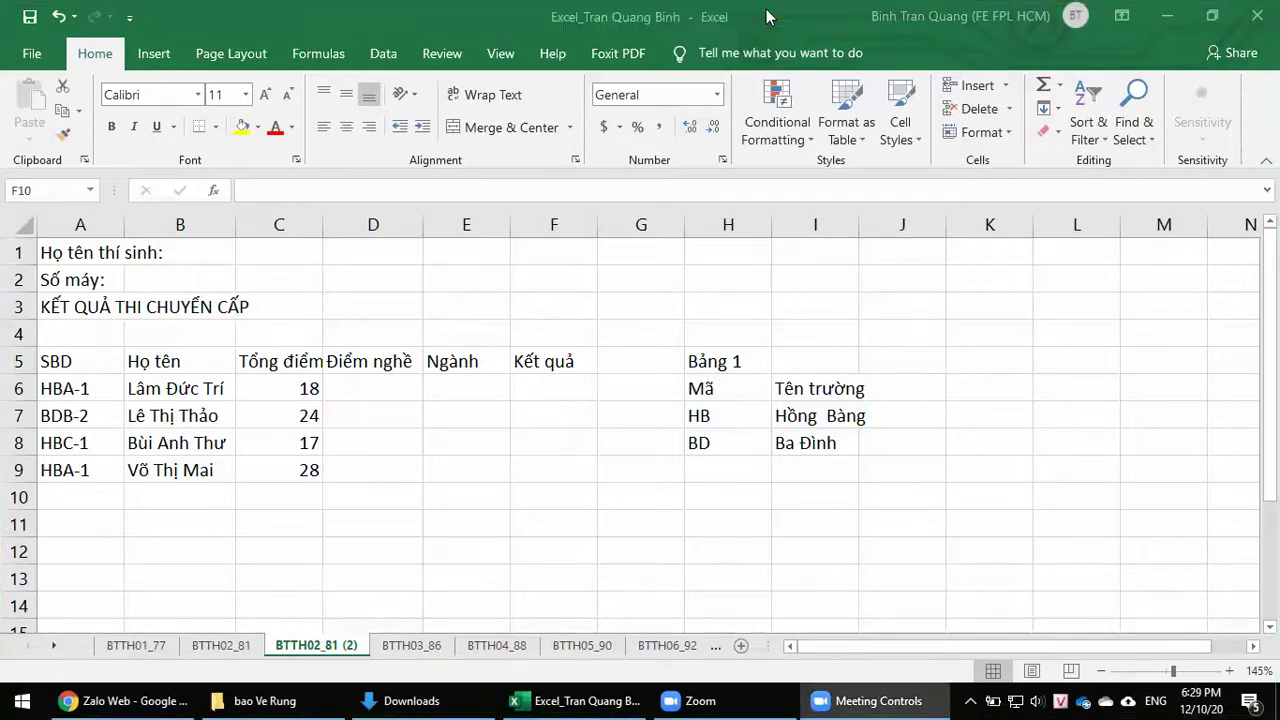
- Close Chrome's downloads bar to enlarge the KẾT QUẢ THI CHUYỂN CẤP photo, and open a new tab
{"action": "left_click", "coordinate": [969, 700]}
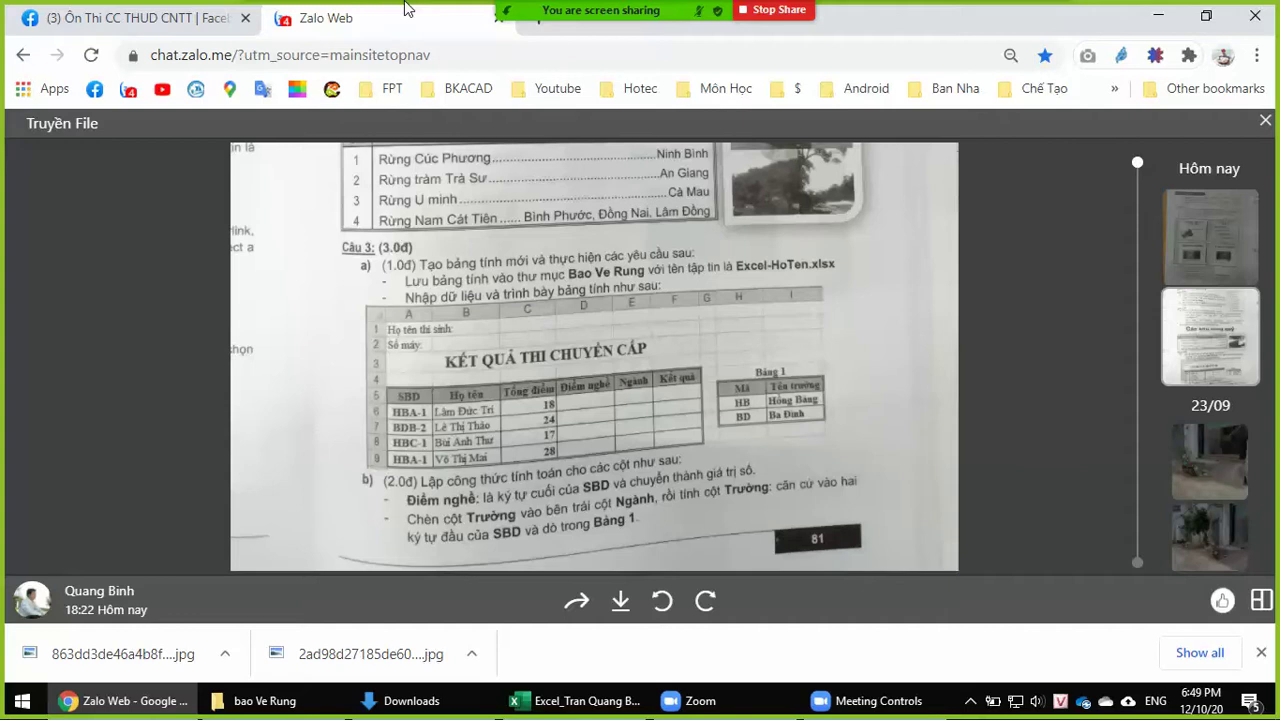
{"action": "left_click", "coordinate": [1261, 653]}
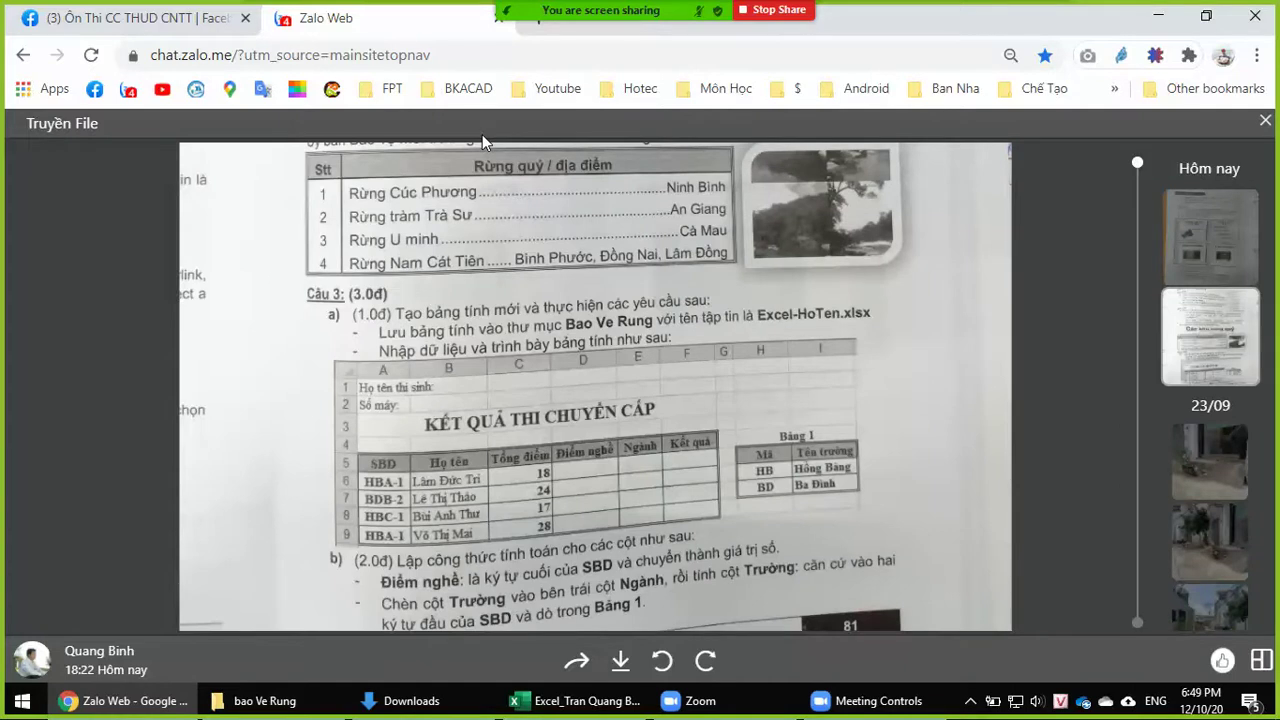
{"action": "left_click", "coordinate": [539, 19]}
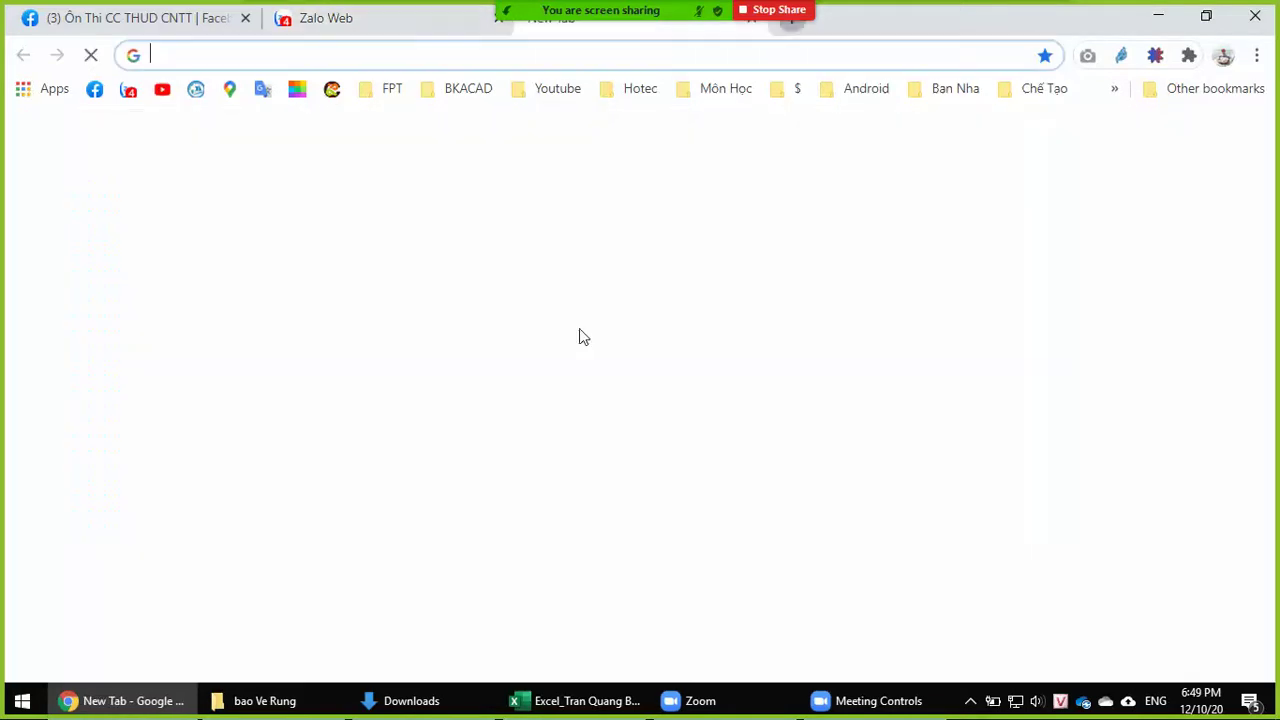
- Browse OneDrive to _2. Mon Hoc > On CC THUD > OnTTSuPham and preview the bo-cau-hoi-trac-nghiem image
{"action": "left_click", "coordinate": [258, 700]}
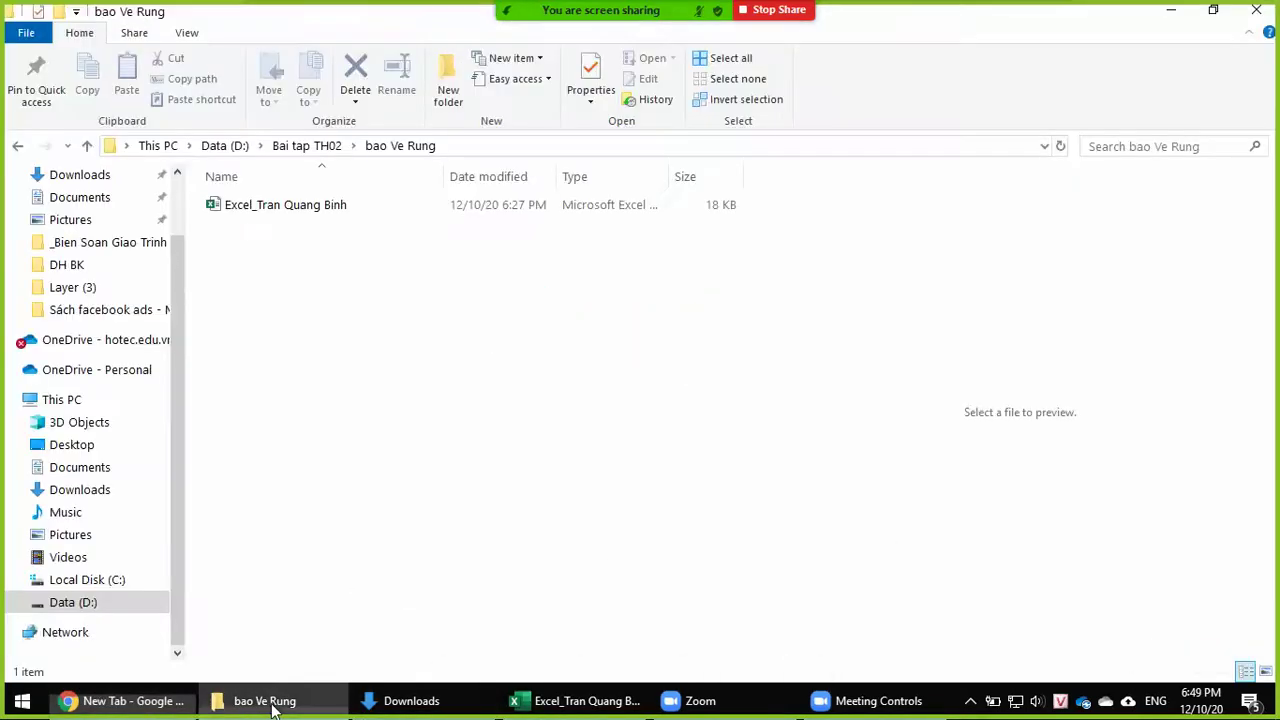
{"action": "left_click", "coordinate": [118, 340]}
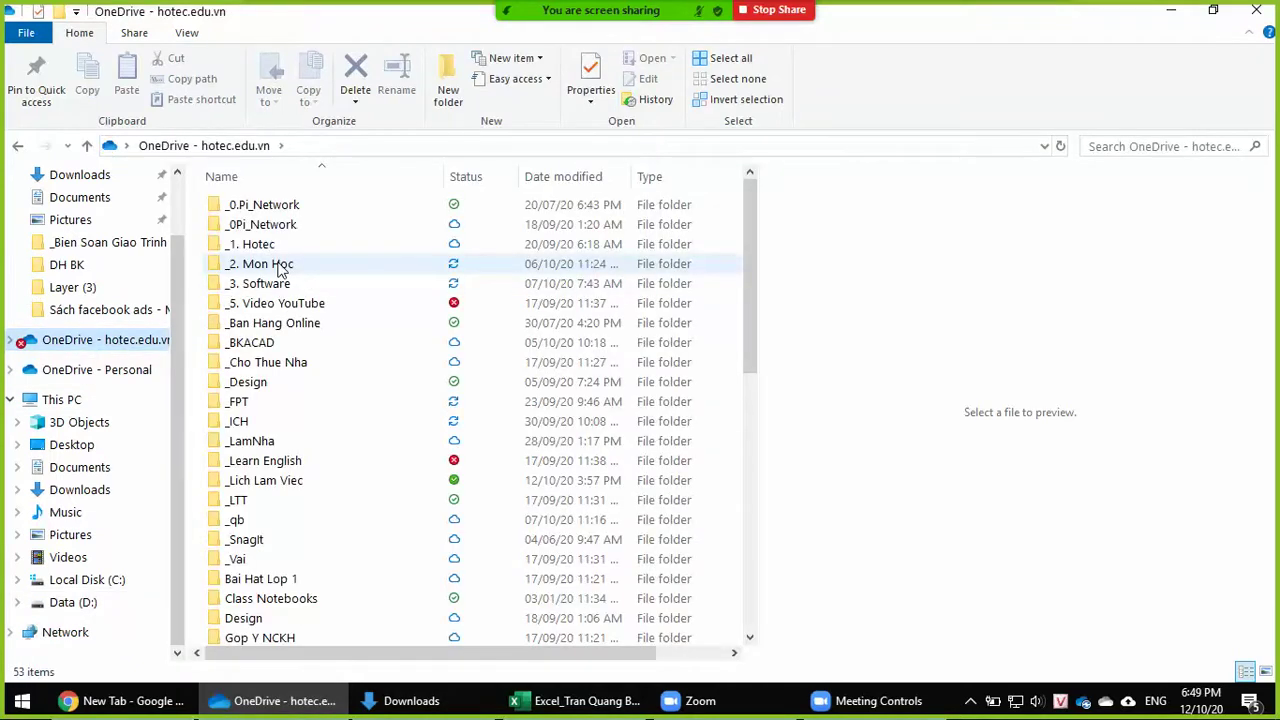
{"action": "double_click", "coordinate": [280, 266]}
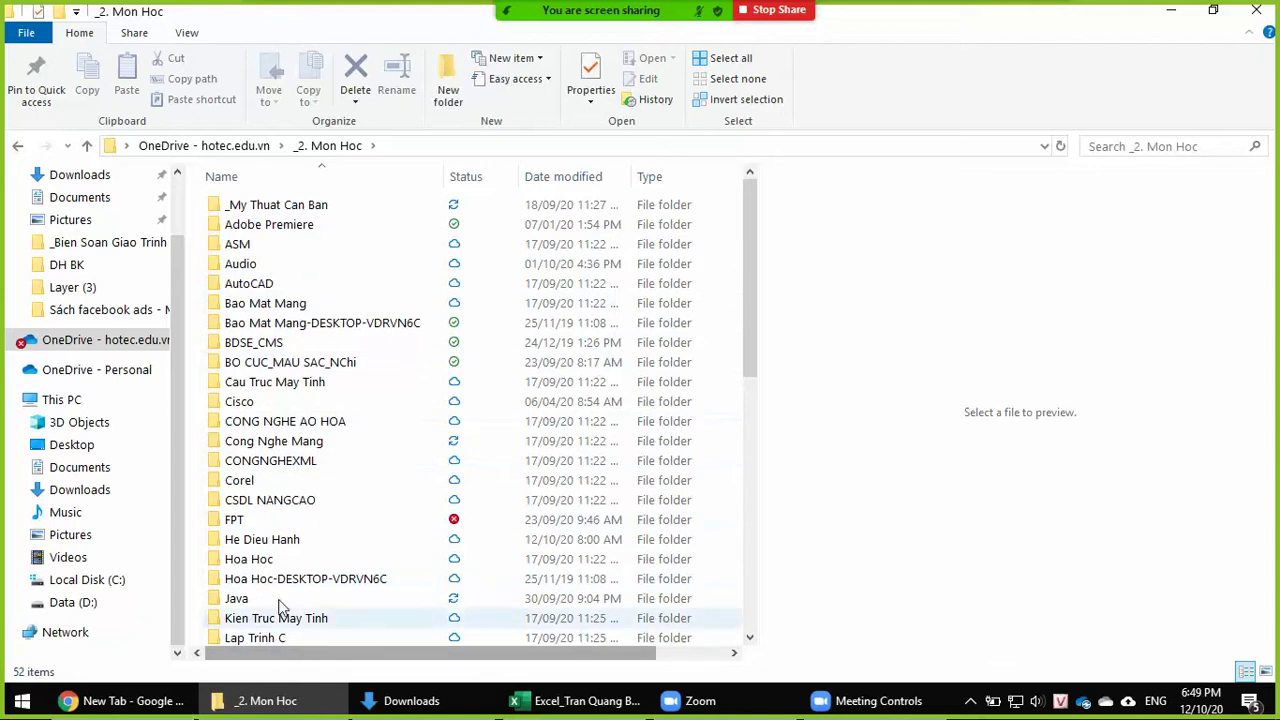
{"action": "scroll", "coordinate": [298, 459], "scroll_direction": "down", "scroll_amount": 3}
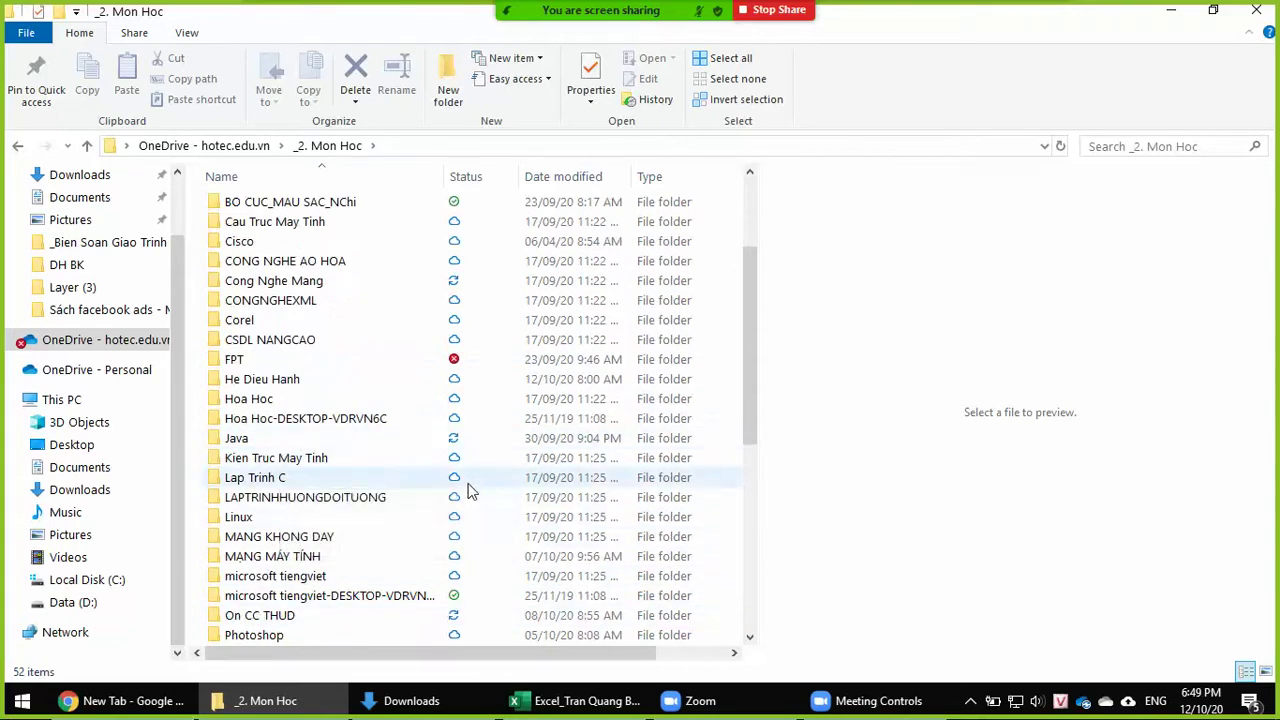
{"action": "scroll", "coordinate": [466, 486], "scroll_direction": "up", "scroll_amount": 3}
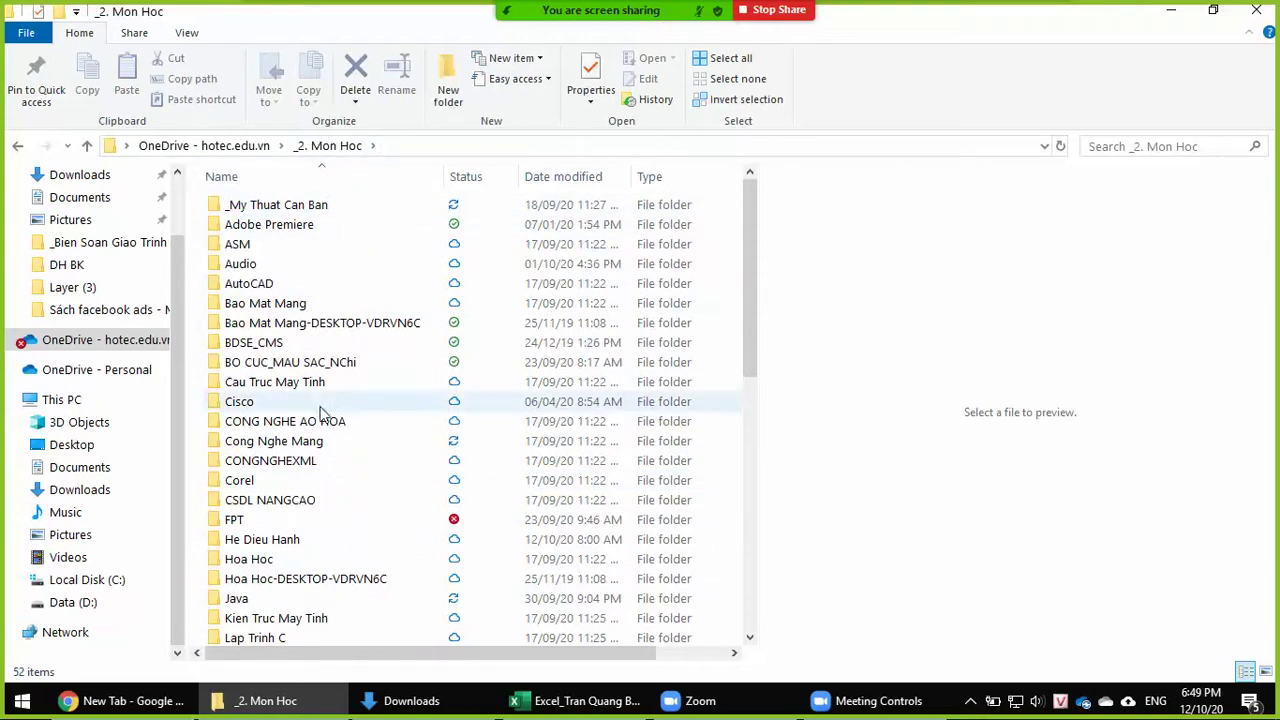
{"action": "scroll", "coordinate": [346, 531], "scroll_direction": "down", "scroll_amount": 4}
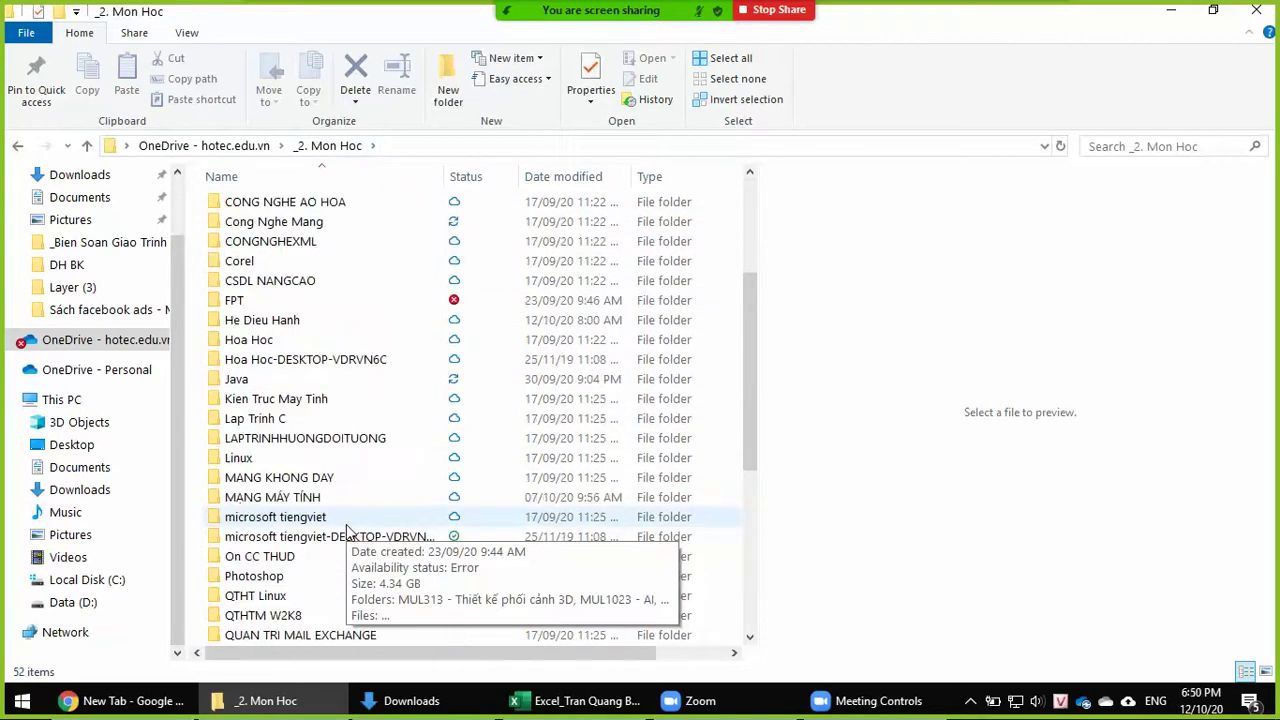
{"action": "double_click", "coordinate": [265, 561]}
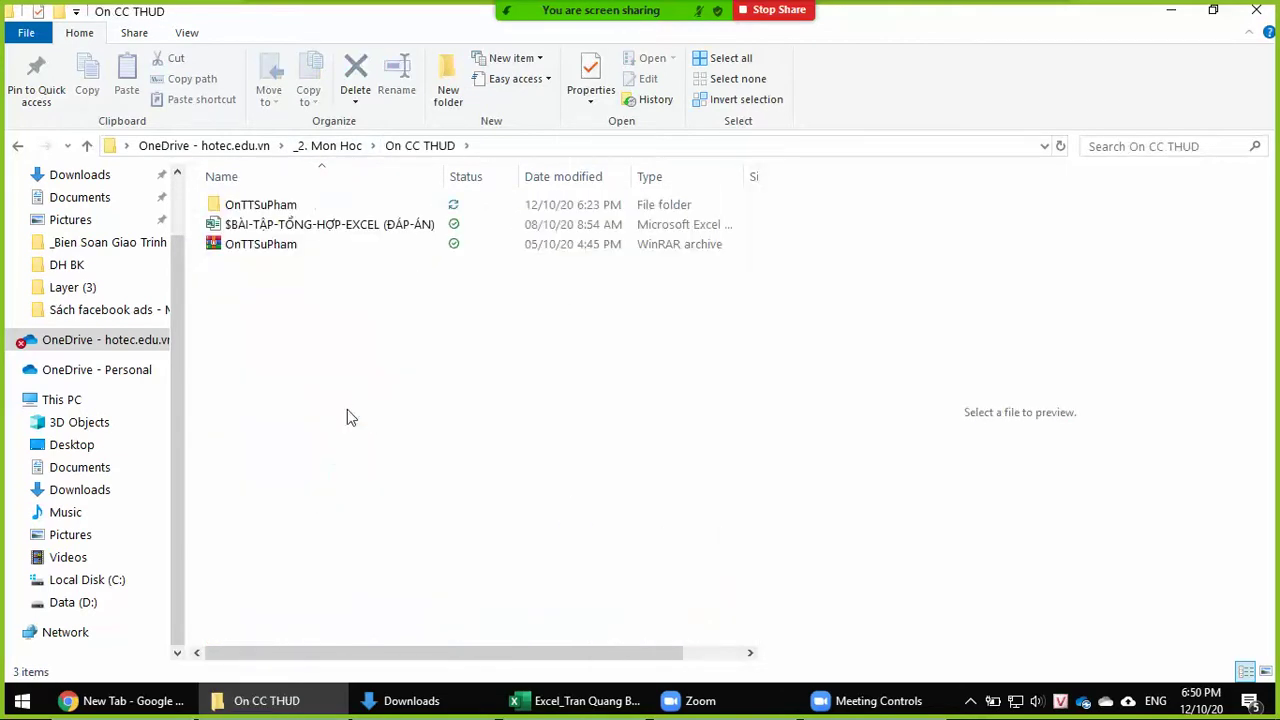
{"action": "left_click", "coordinate": [271, 209]}
{"action": "double_click", "coordinate": [271, 214]}
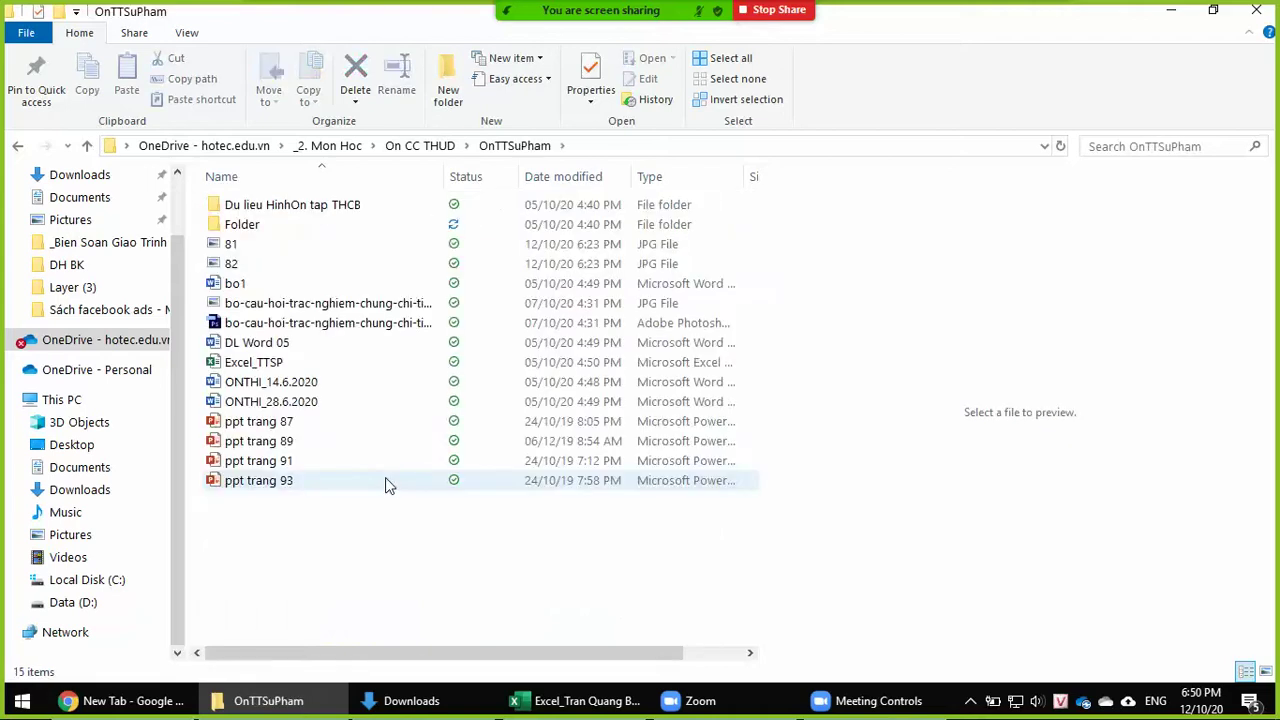
{"action": "left_click", "coordinate": [329, 303]}
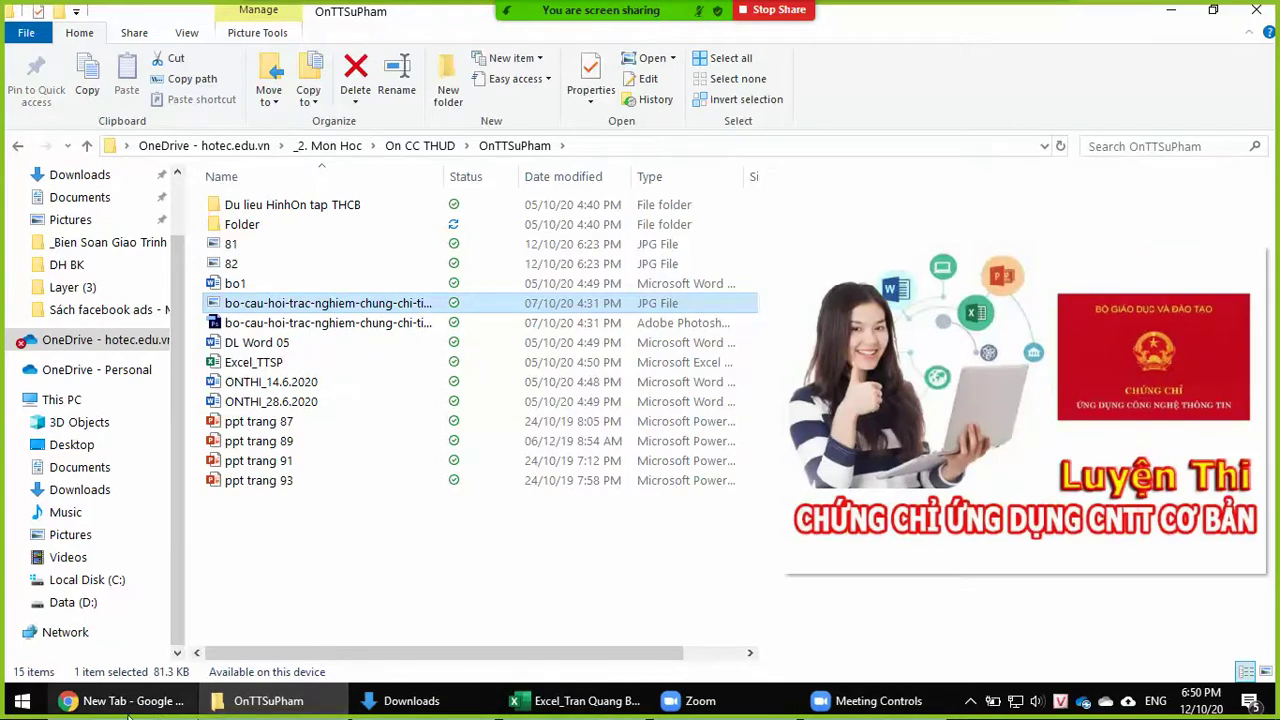
{"action": "left_click", "coordinate": [130, 701]}
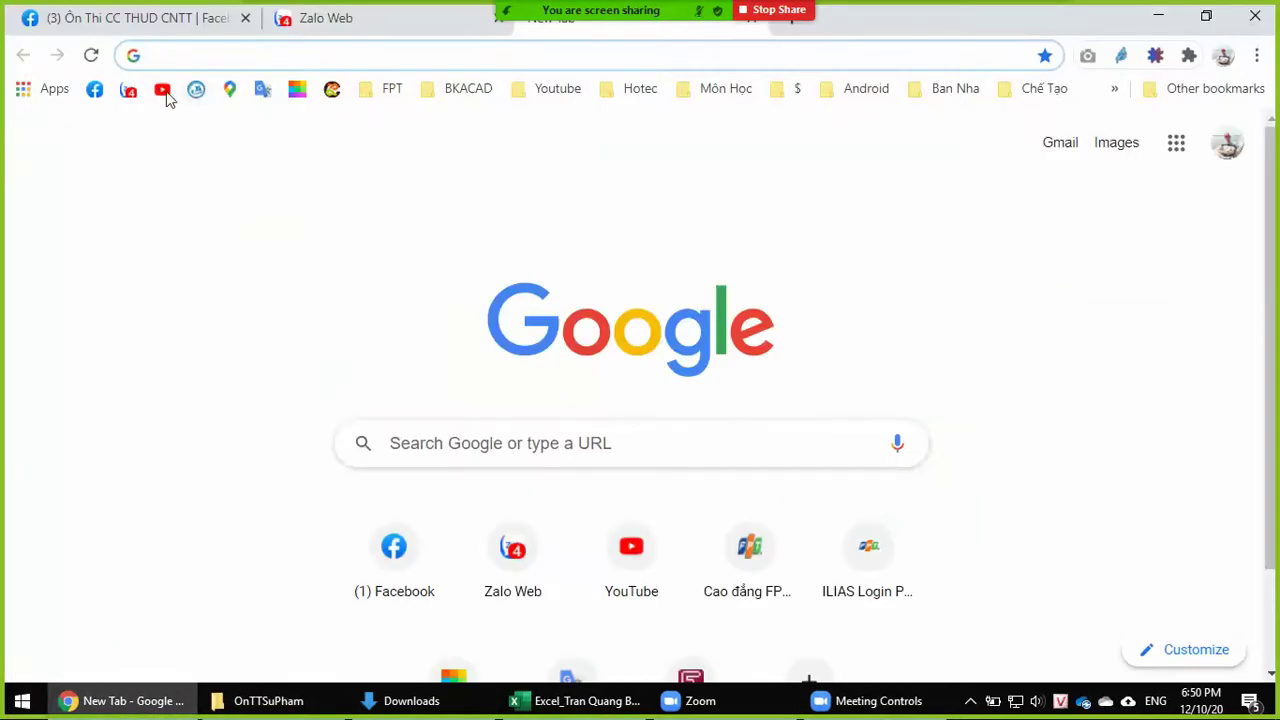
- Load YouTube, close the exam image in Zalo and open the exam-paperwork reminder chat
{"action": "left_click", "coordinate": [162, 89]}
{"action": "left_click", "coordinate": [336, 20]}
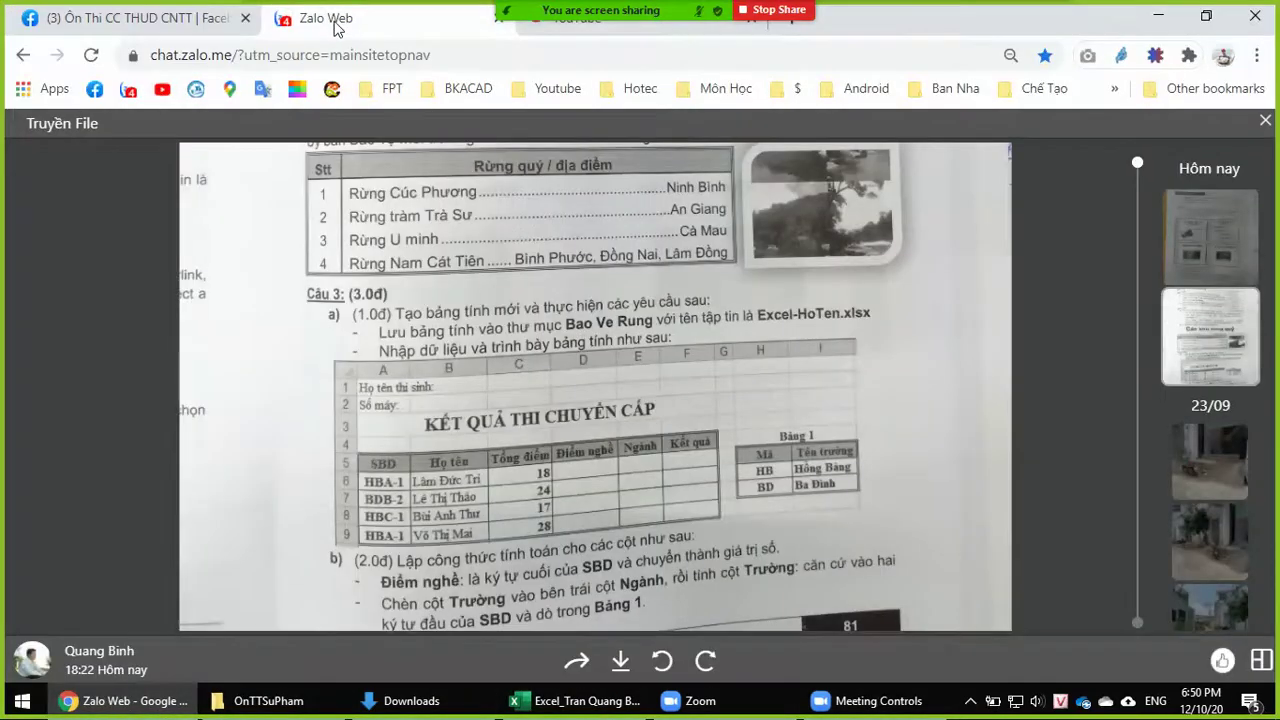
{"action": "key", "text": "Escape"}
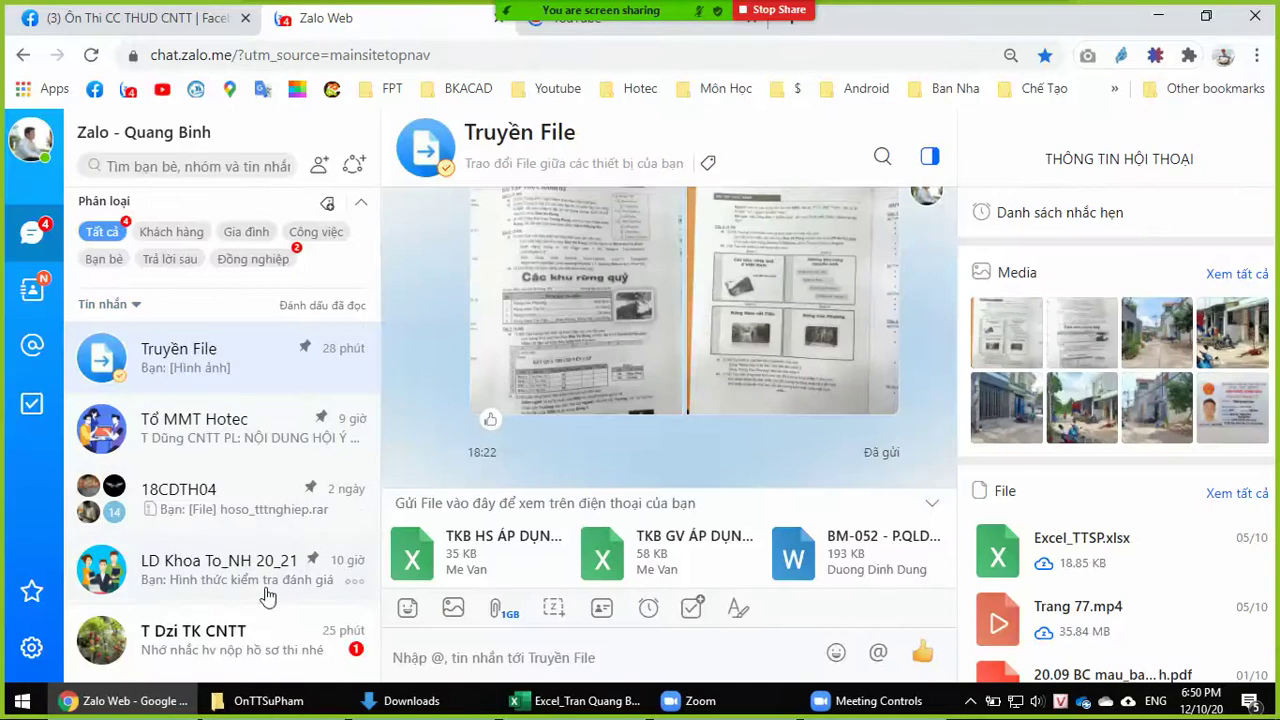
{"action": "left_click", "coordinate": [190, 640]}
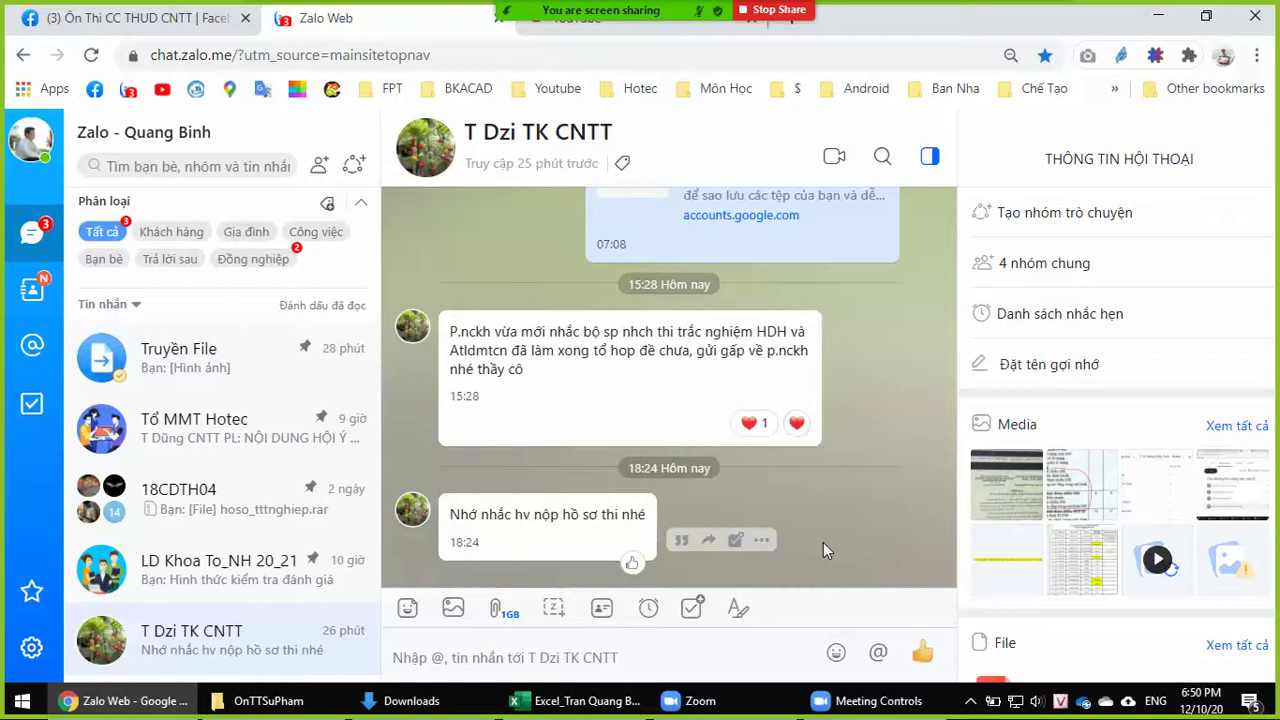
{"action": "mouse_move", "coordinate": [549, 30]}
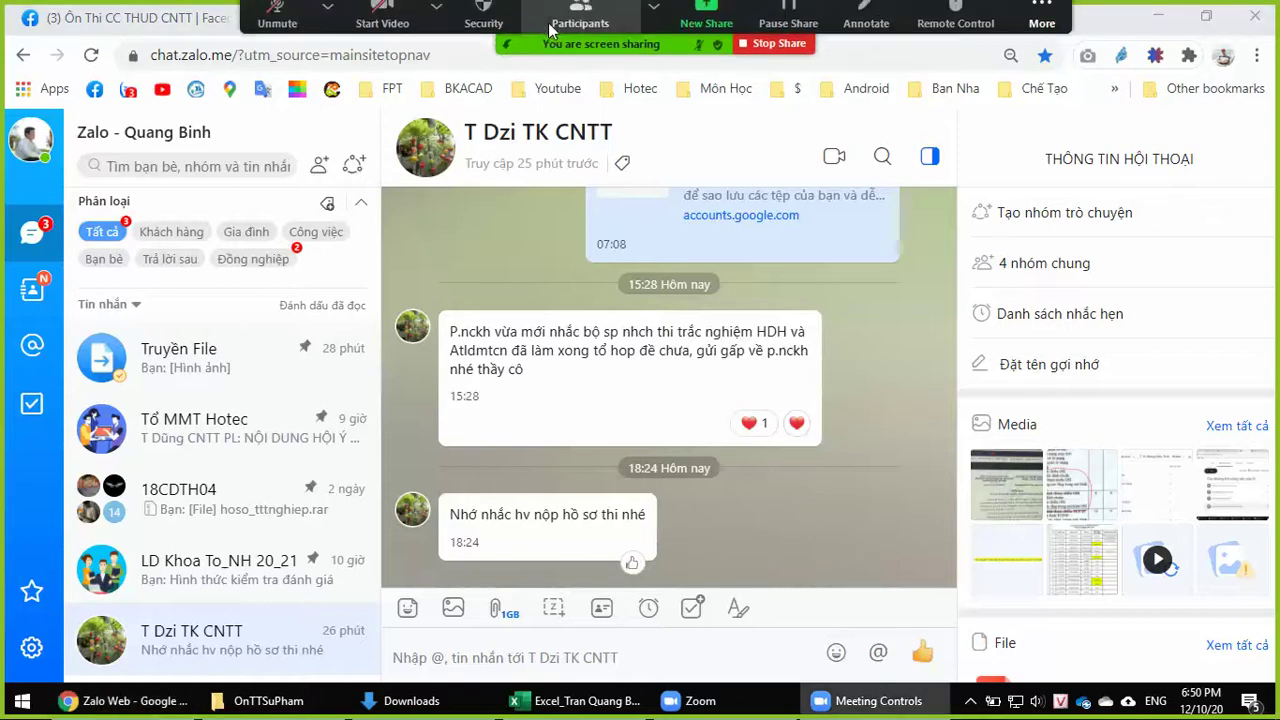
{"action": "left_click", "coordinate": [562, 32]}
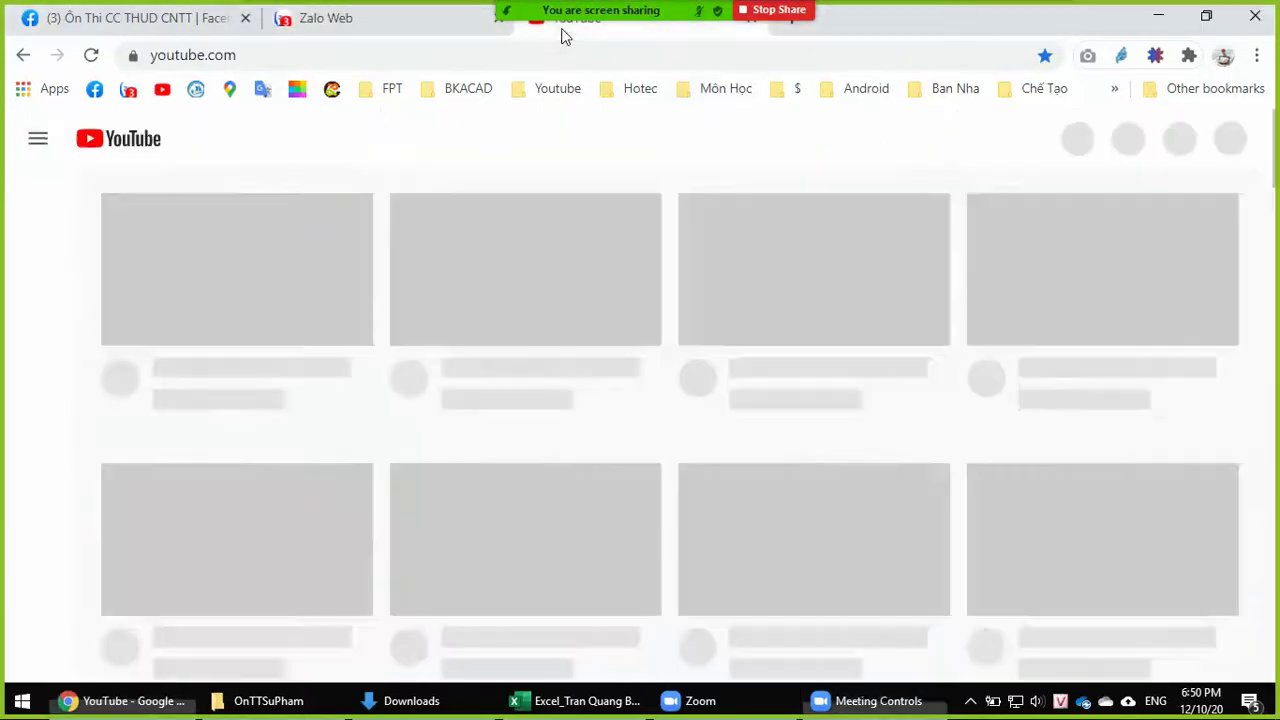
{"action": "mouse_move", "coordinate": [598, 12]}
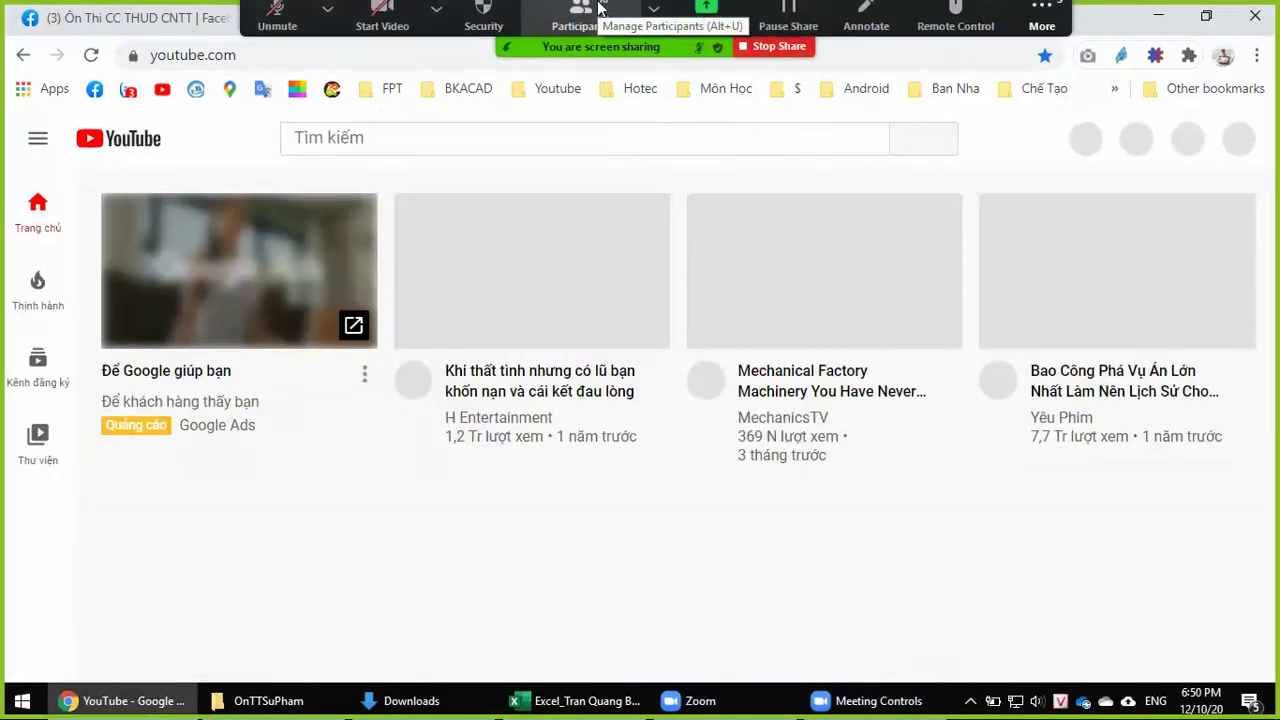
{"action": "left_click", "coordinate": [1040, 30]}
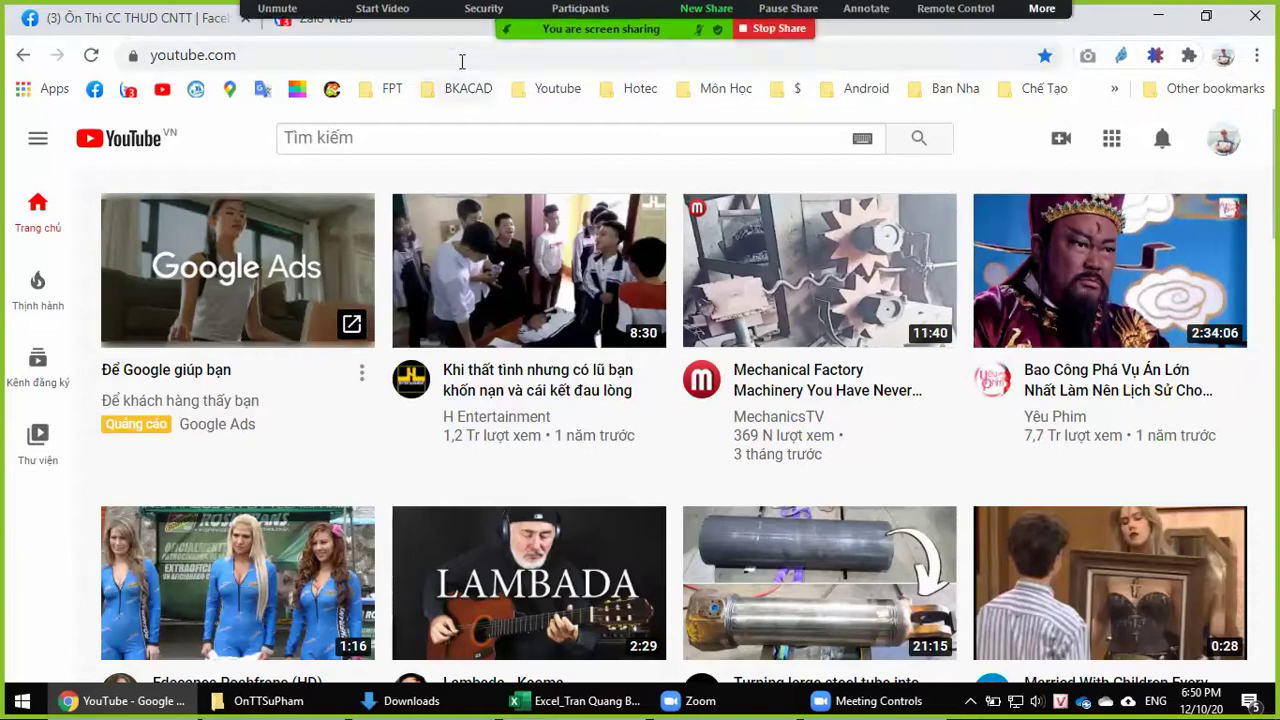
- Send the reply 'dạ' in the Zalo chat, then return to the YouTube tab
{"action": "left_click", "coordinate": [457, 20]}
{"action": "left_click", "coordinate": [551, 637]}
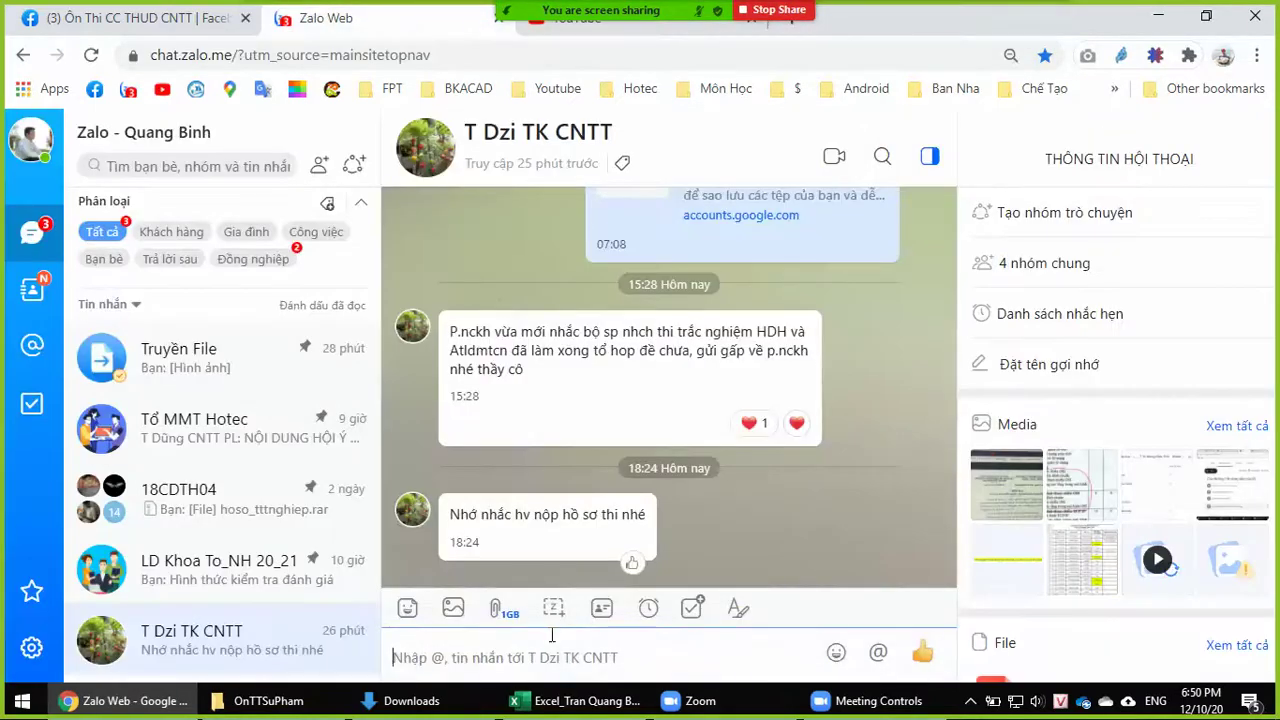
{"action": "type", "text": "d"}
{"action": "type", "text": "j"}
{"action": "key", "text": "Return"}
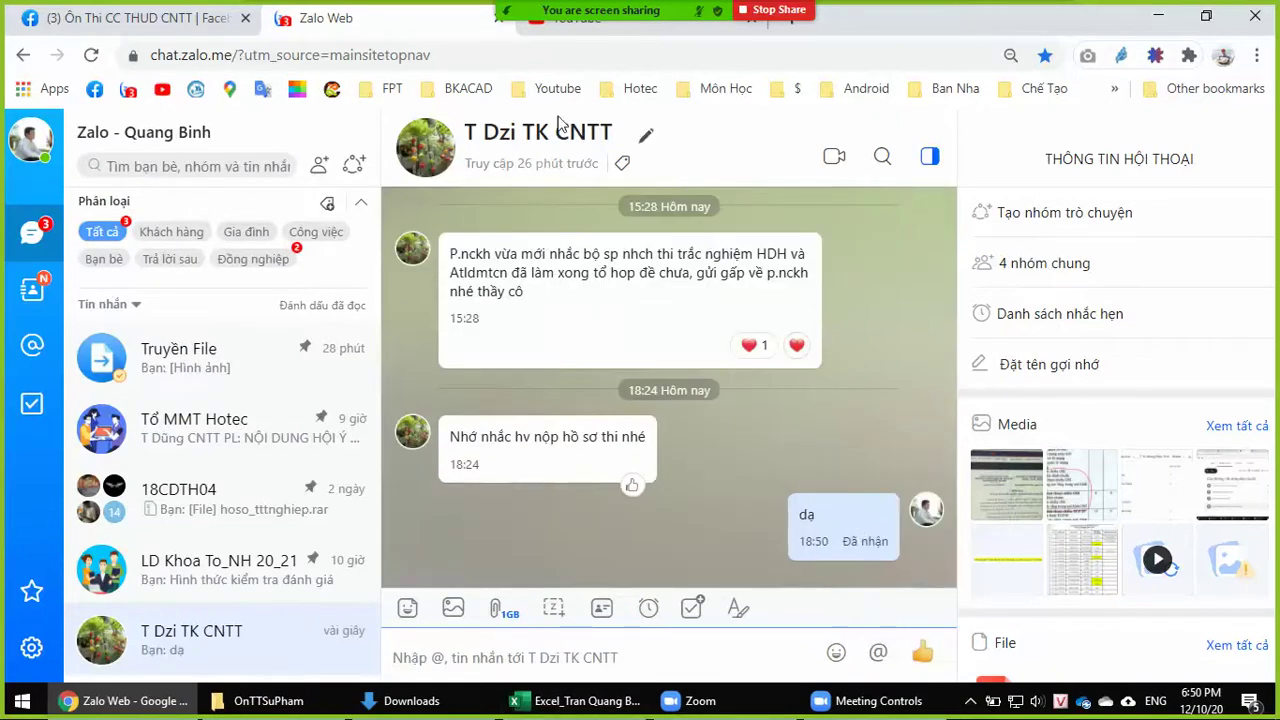
{"action": "left_click", "coordinate": [546, 30]}
{"action": "left_click", "coordinate": [1062, 139]}
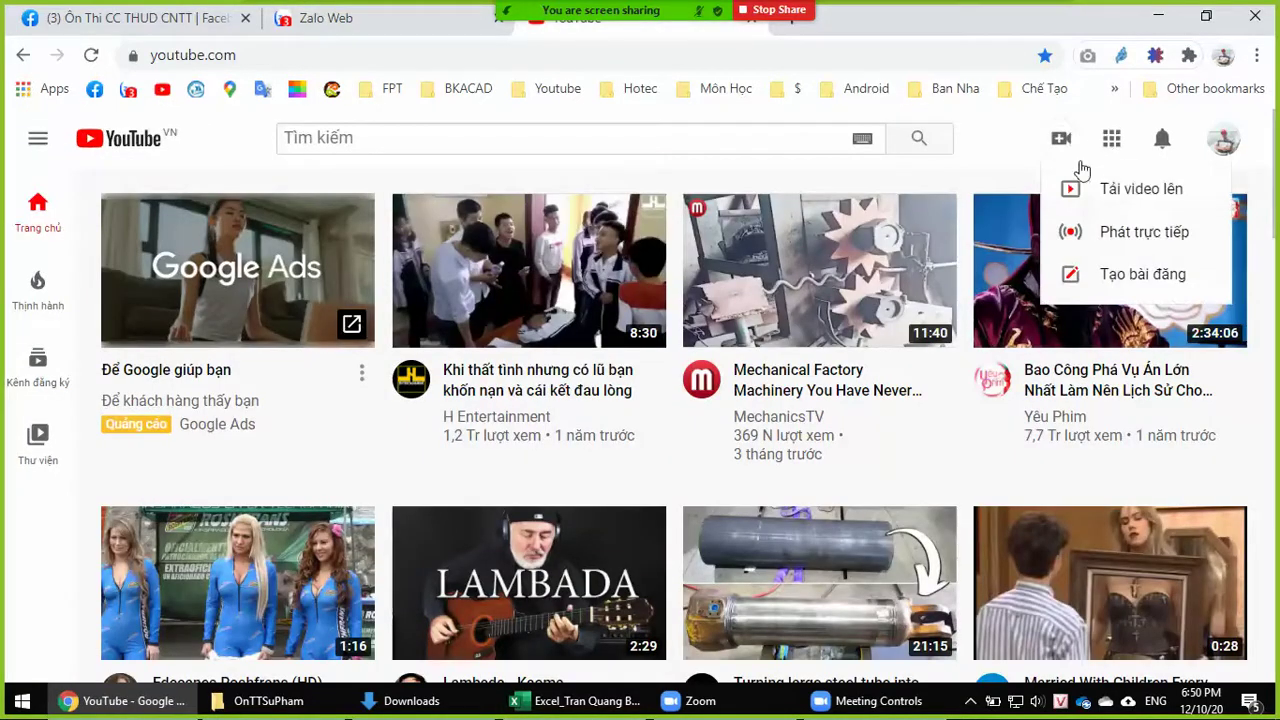
- Open YouTube's video upload dialog and cancel the file chooser
{"action": "left_click", "coordinate": [1100, 188]}
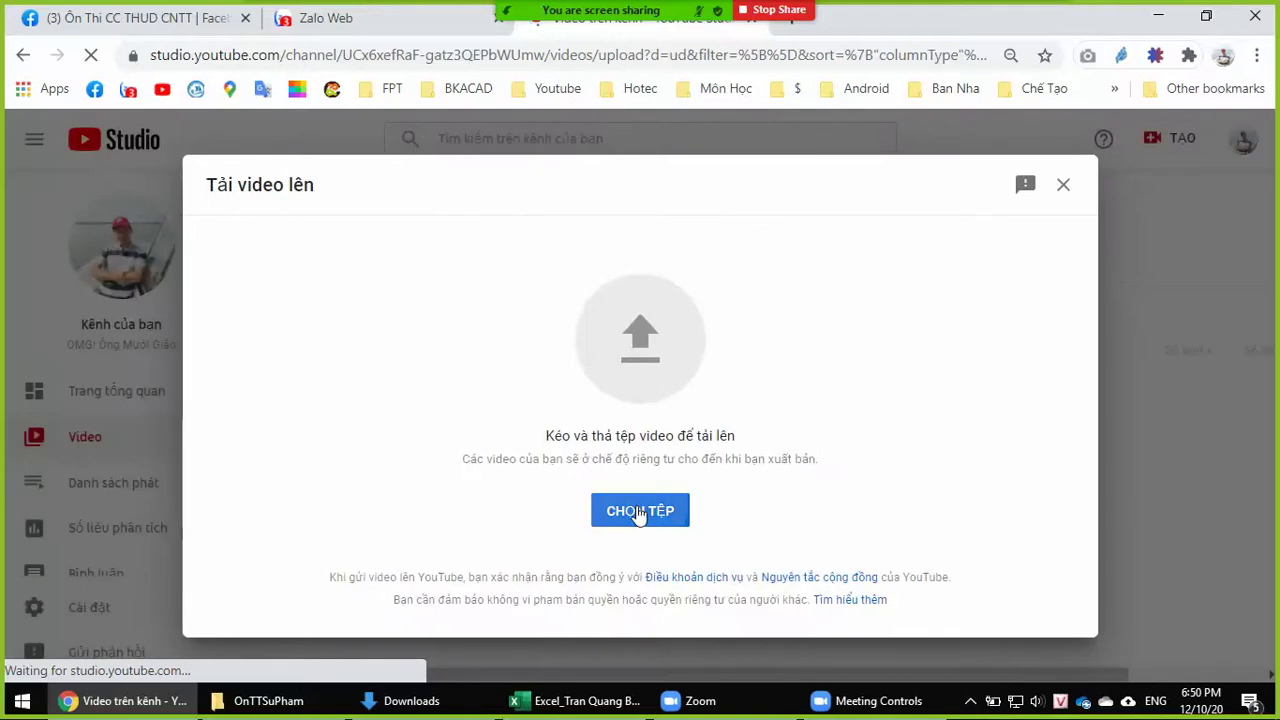
{"action": "left_click", "coordinate": [640, 511]}
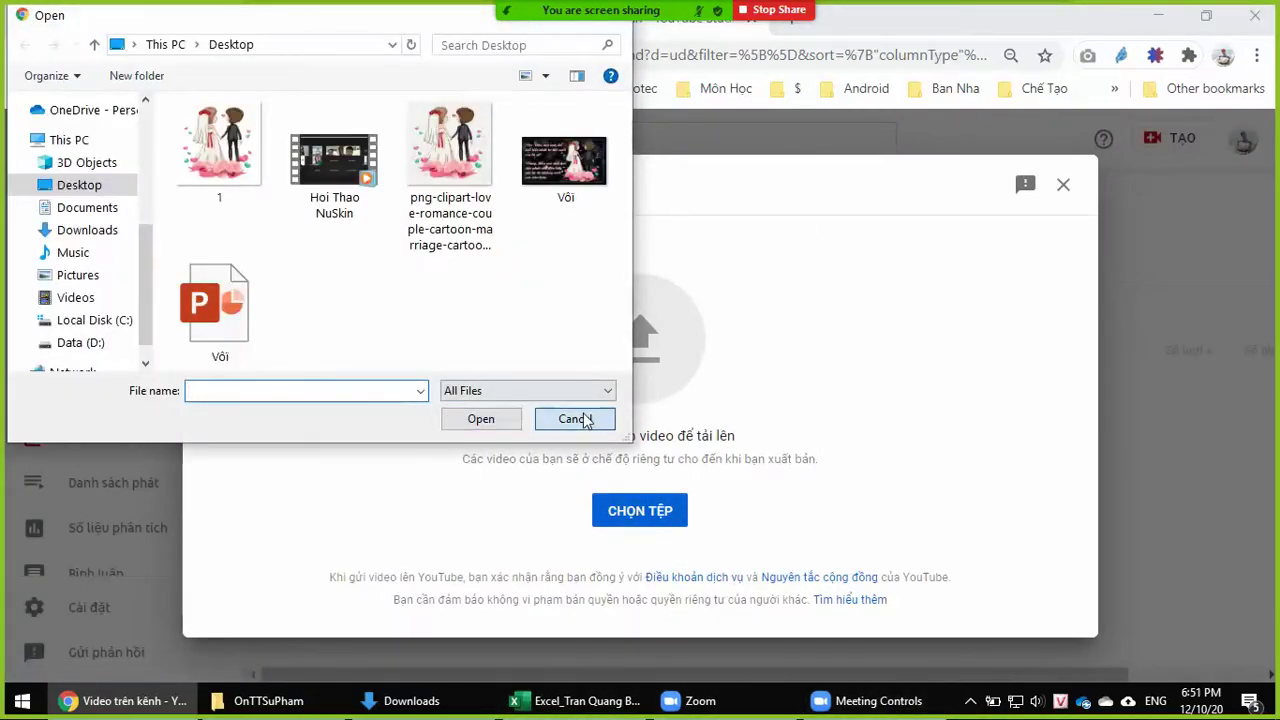
{"action": "left_click", "coordinate": [575, 419]}
- Minimize Chrome, the OnTTSuPham folder, the Excel workbook and Downloads to reveal the desktop
{"action": "left_click", "coordinate": [1158, 15]}
{"action": "left_click", "coordinate": [1168, 12]}
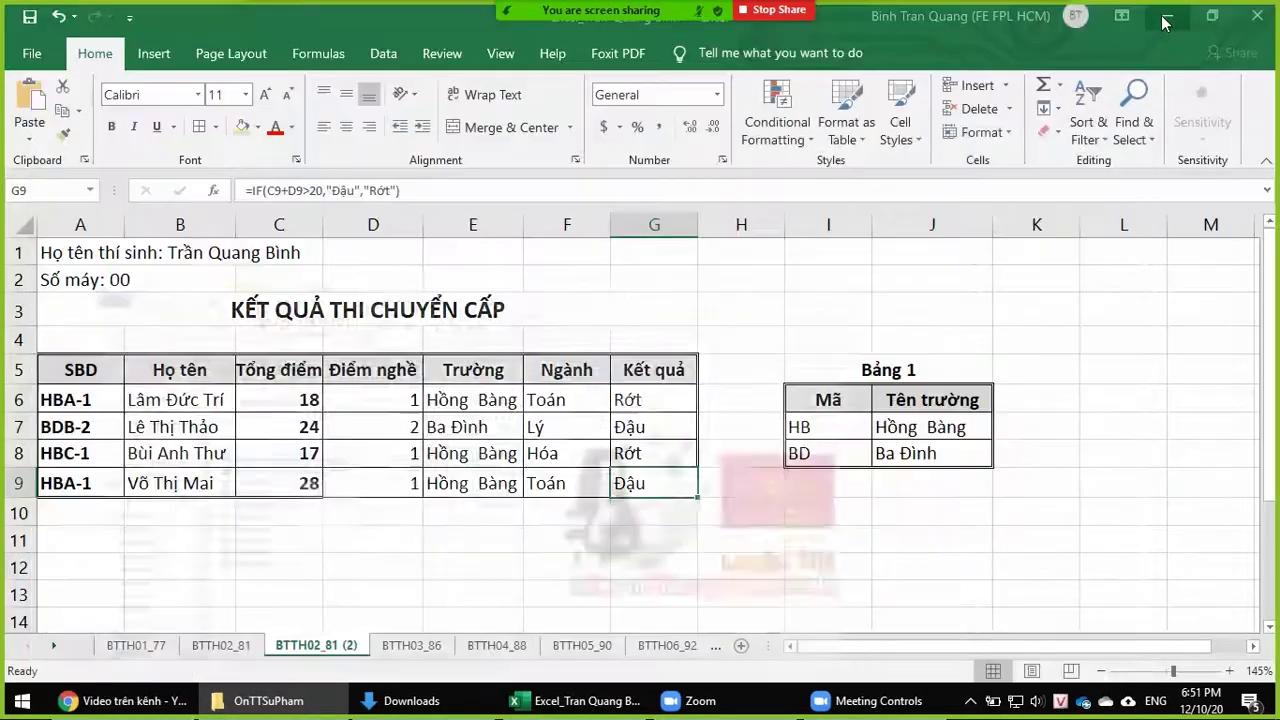
{"action": "left_click", "coordinate": [1165, 16]}
{"action": "left_click", "coordinate": [1165, 17]}
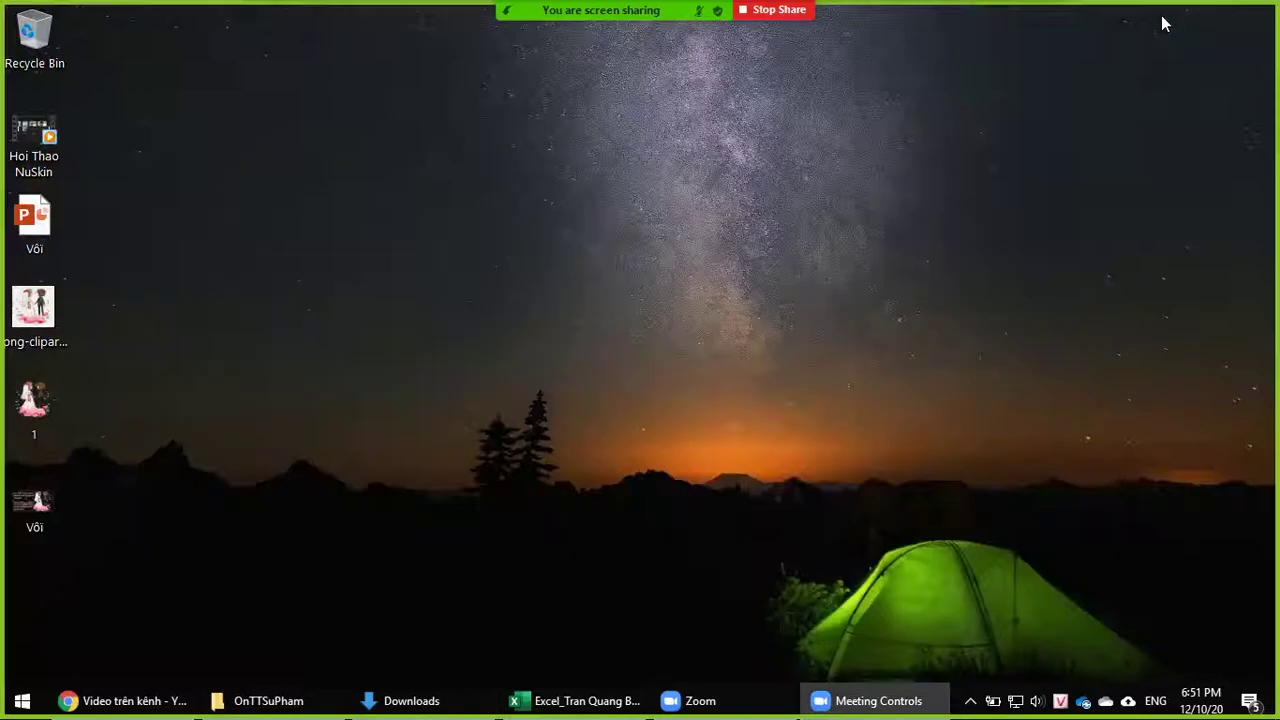